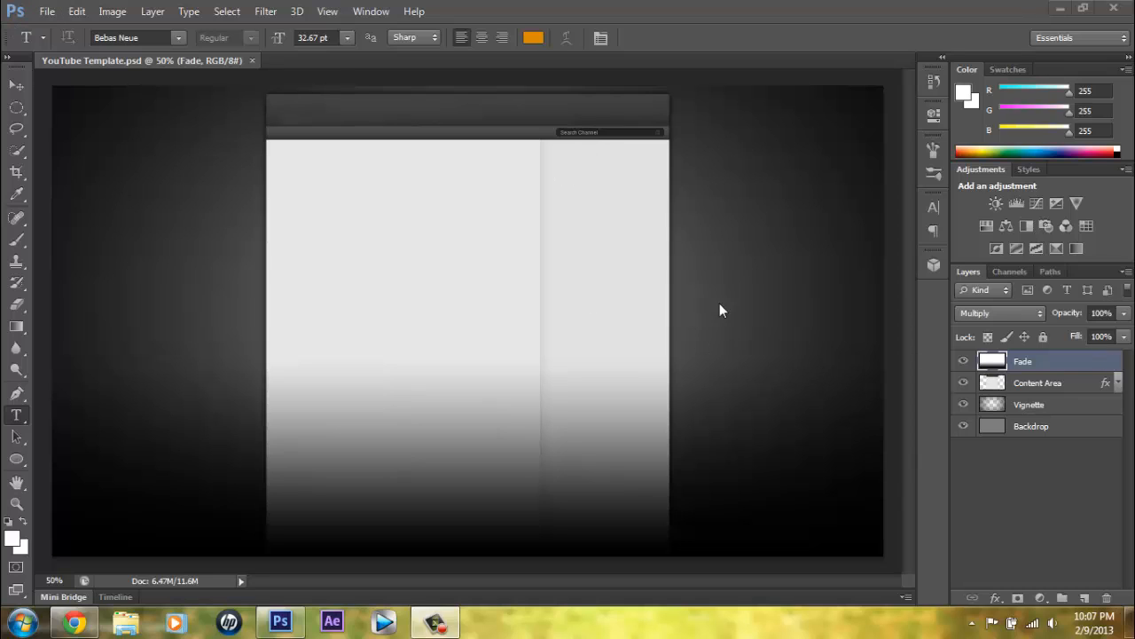
Open the YouTube Template PSD file from the GFX folder.
click(45, 13)
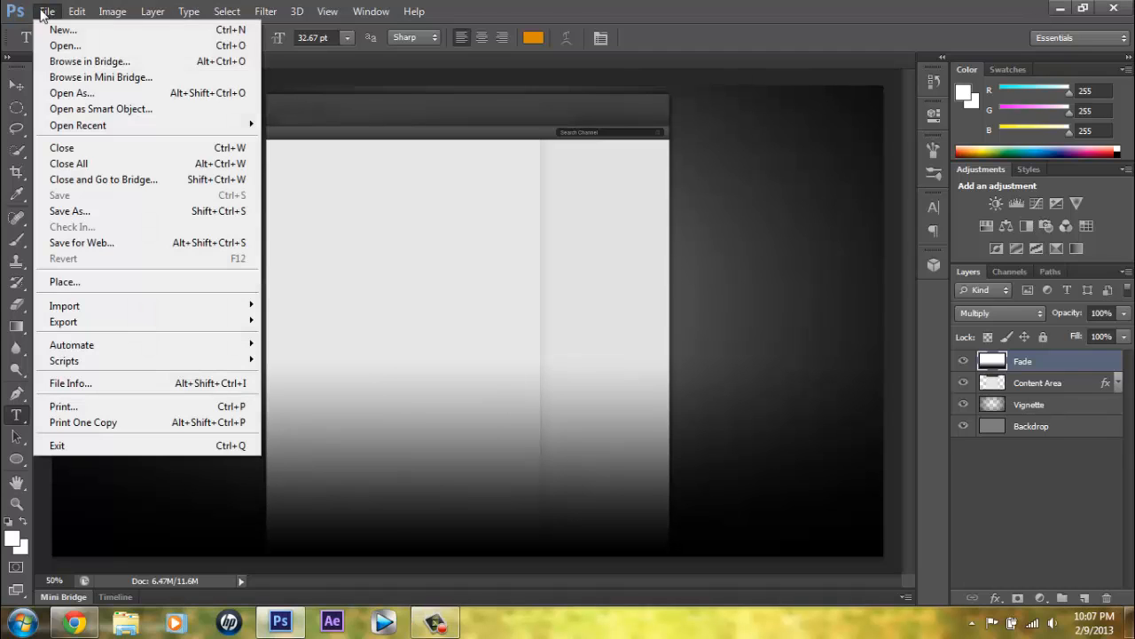
click(124, 48)
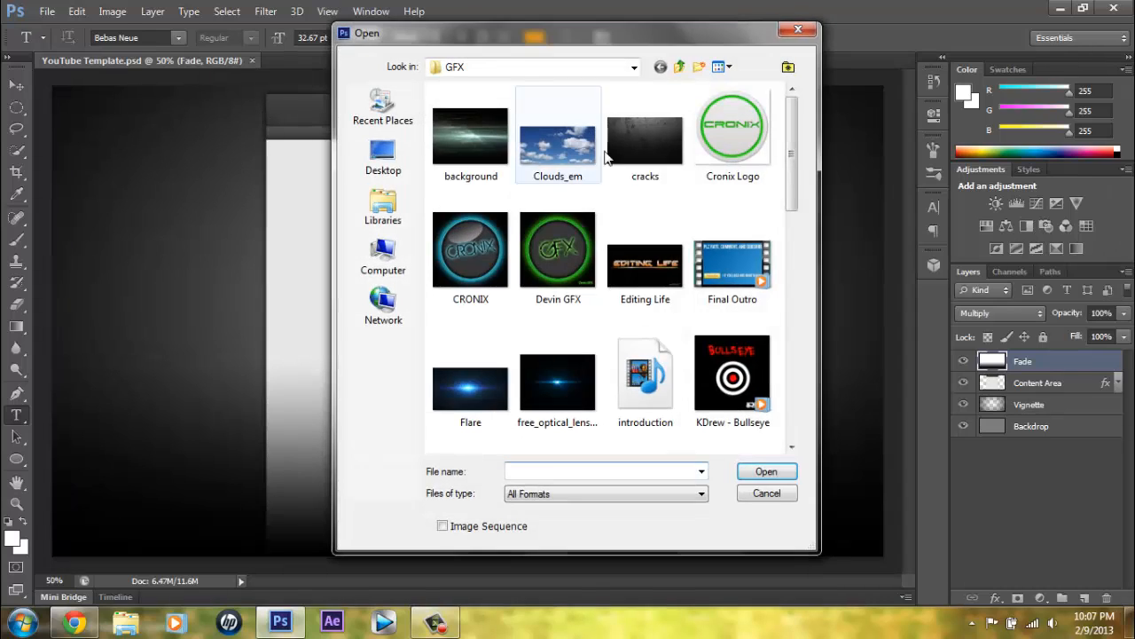
drag(792, 173, 793, 449)
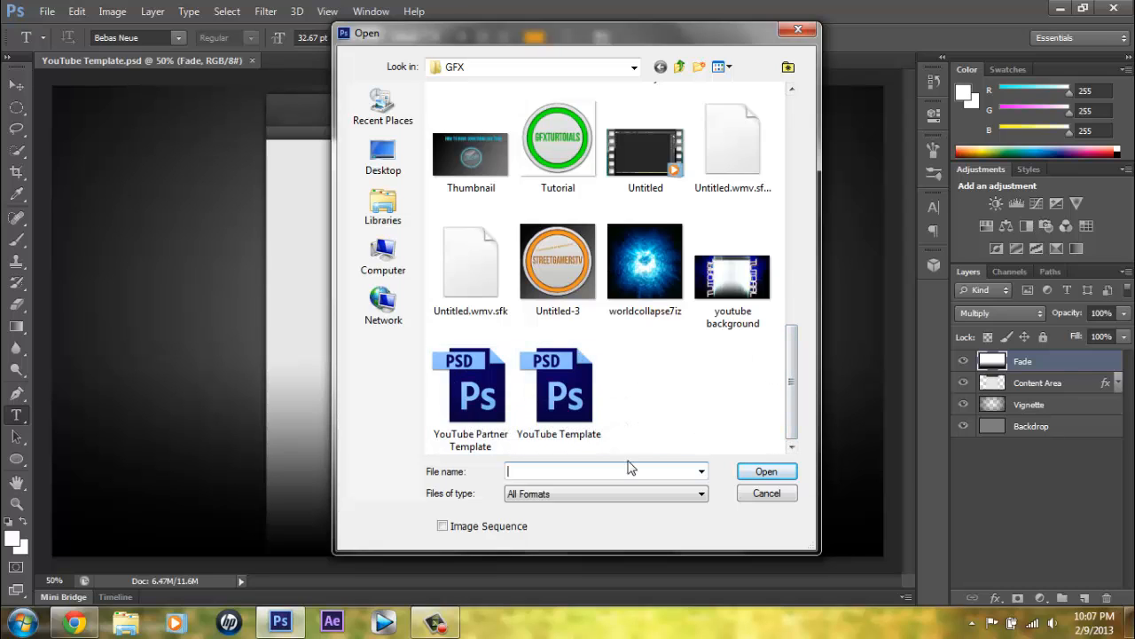
click(581, 404)
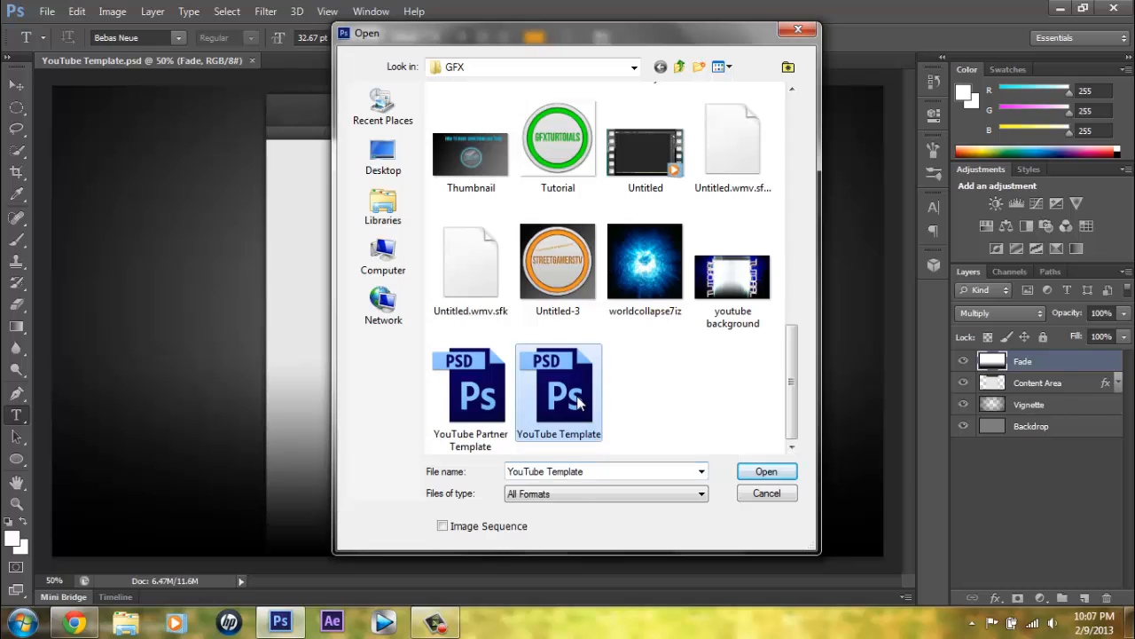
click(760, 476)
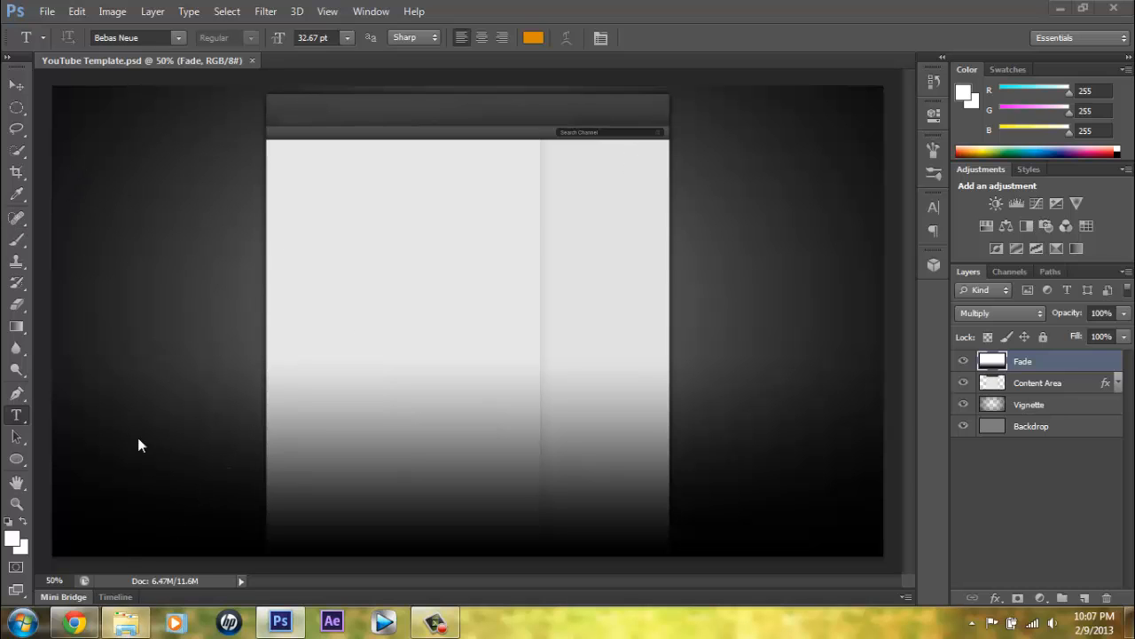
Place the photoshop_abstract_effect_signature_backgrounds image from the desktop's GFX folder into the template document.
click(127, 623)
click(445, 199)
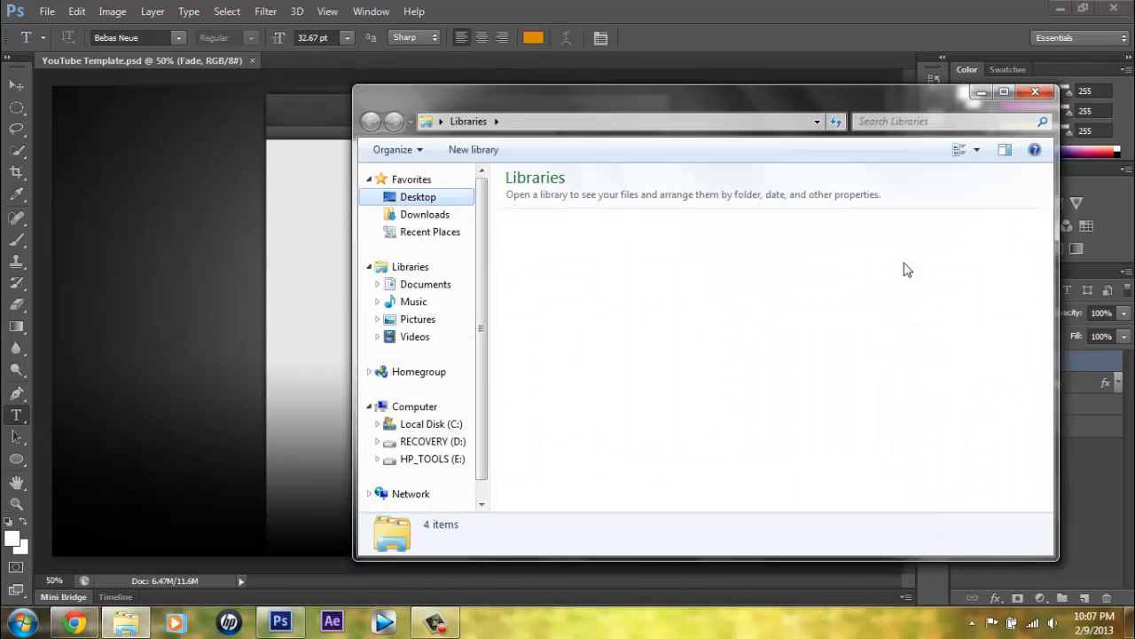
scroll(1055, 405, down, 5)
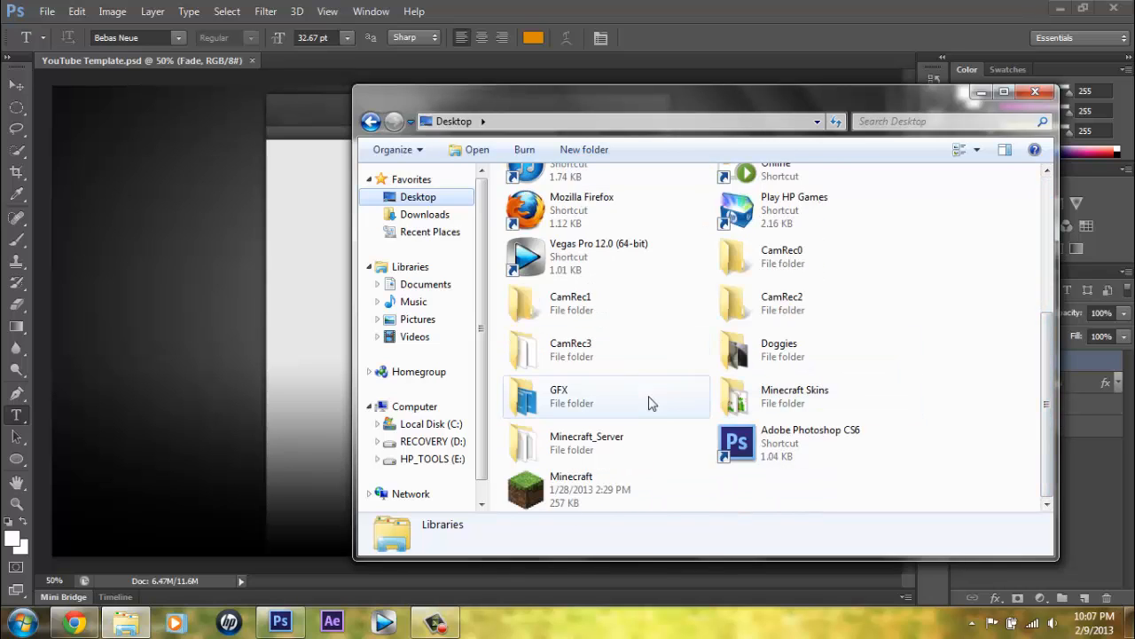
double_click(652, 401)
scroll(786, 322, down, 3)
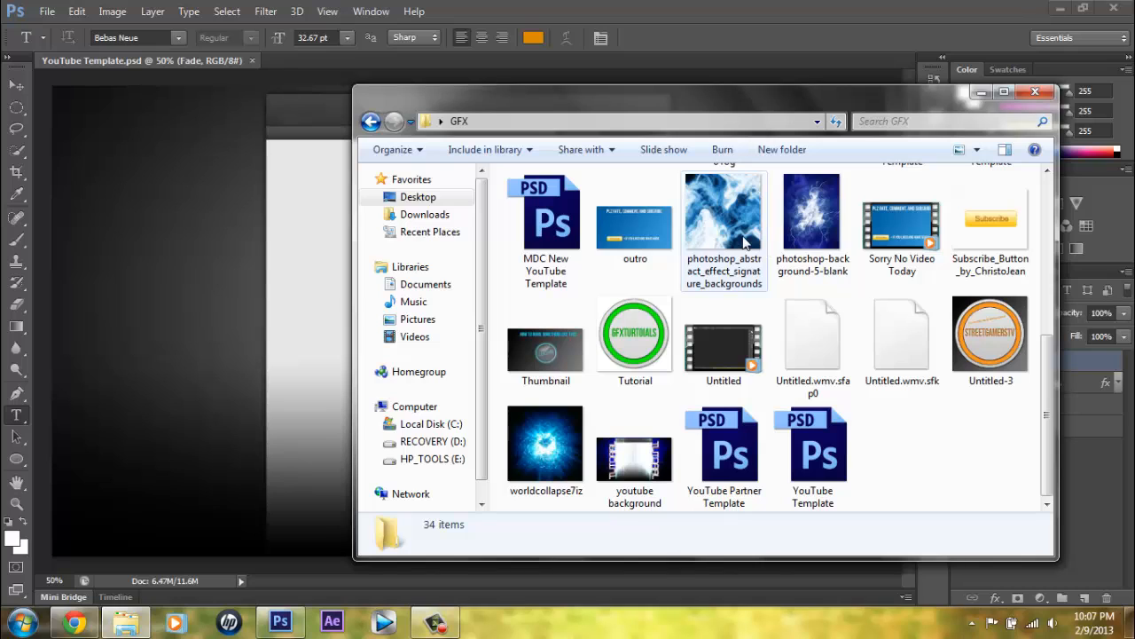
drag(745, 241, 277, 286)
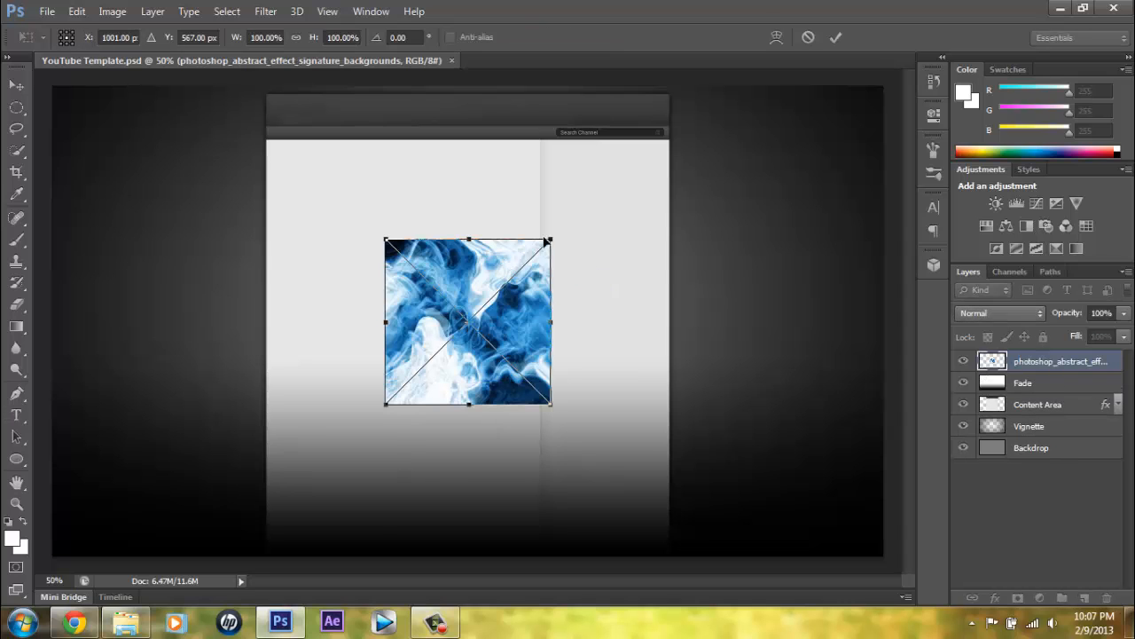
Stretch the placed abstract image to cover the whole canvas, about 500% wide and 283% high, and commit the placement.
drag(545, 242, 883, 86)
drag(386, 245, 54, 247)
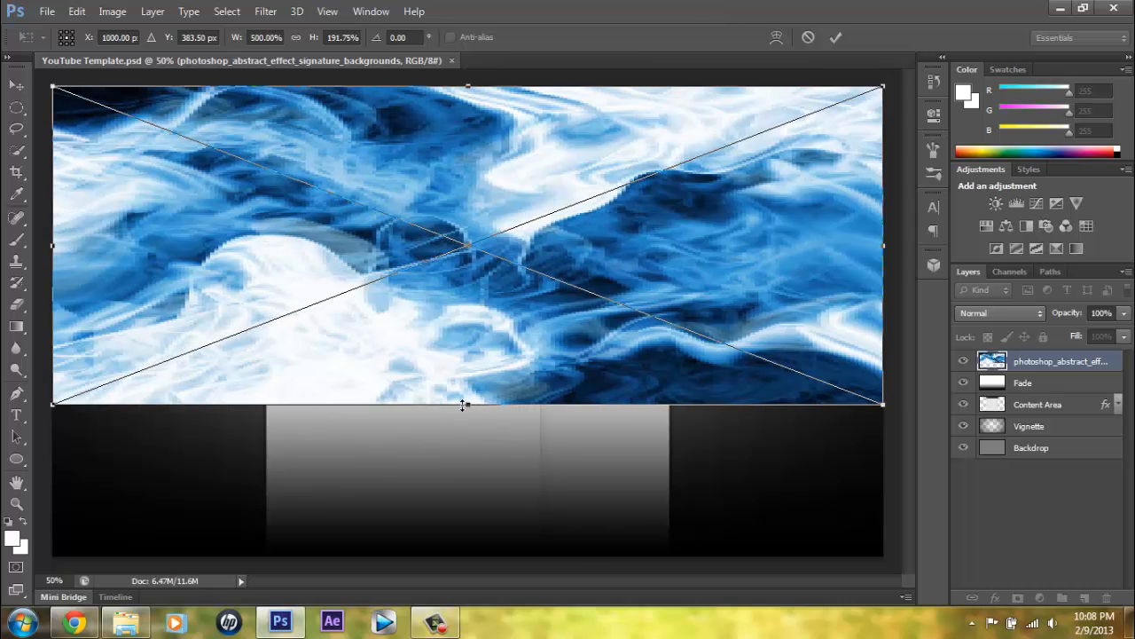
drag(464, 406, 473, 557)
right_click(555, 204)
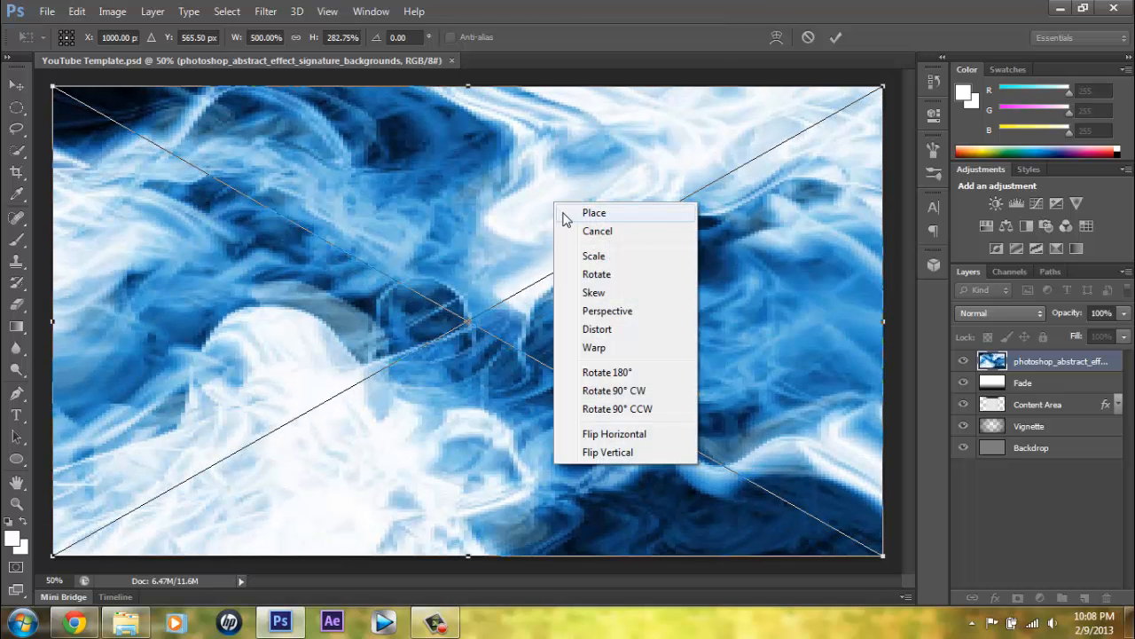
click(572, 215)
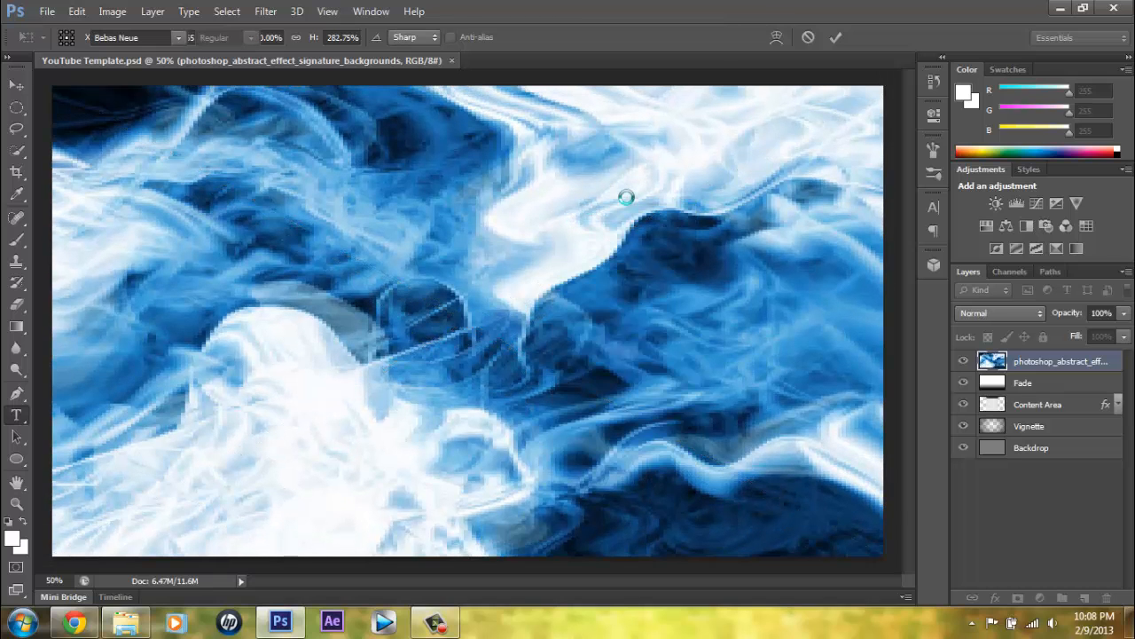
key(t)
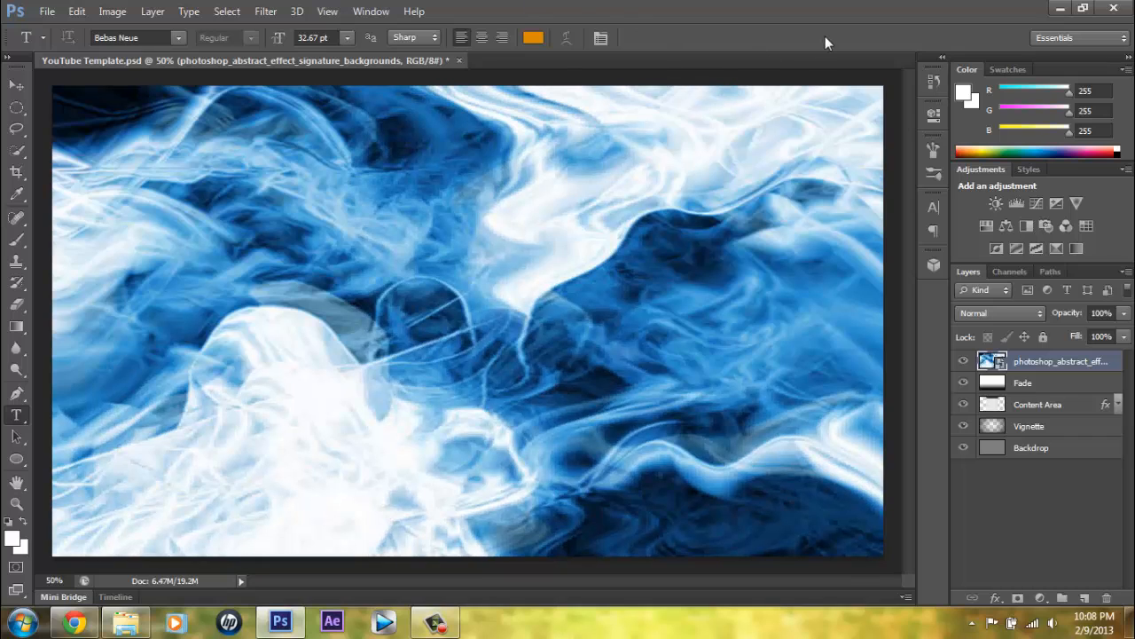
Try the Screen blend mode on the abstract image layer, but settle on Overlay.
click(1006, 317)
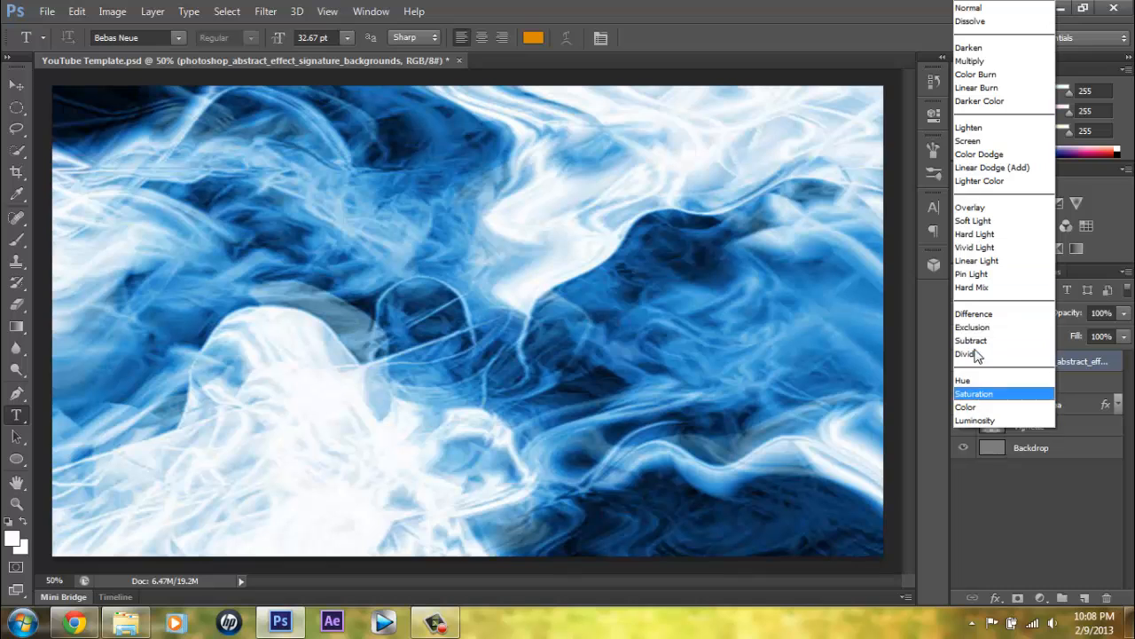
click(986, 140)
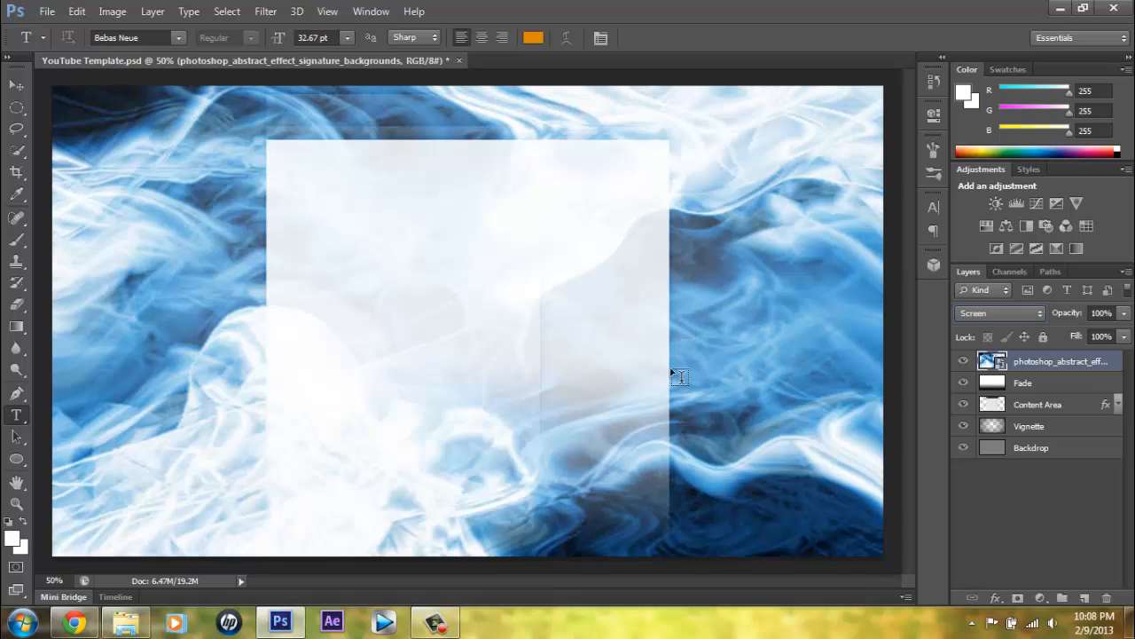
click(125, 622)
click(1035, 91)
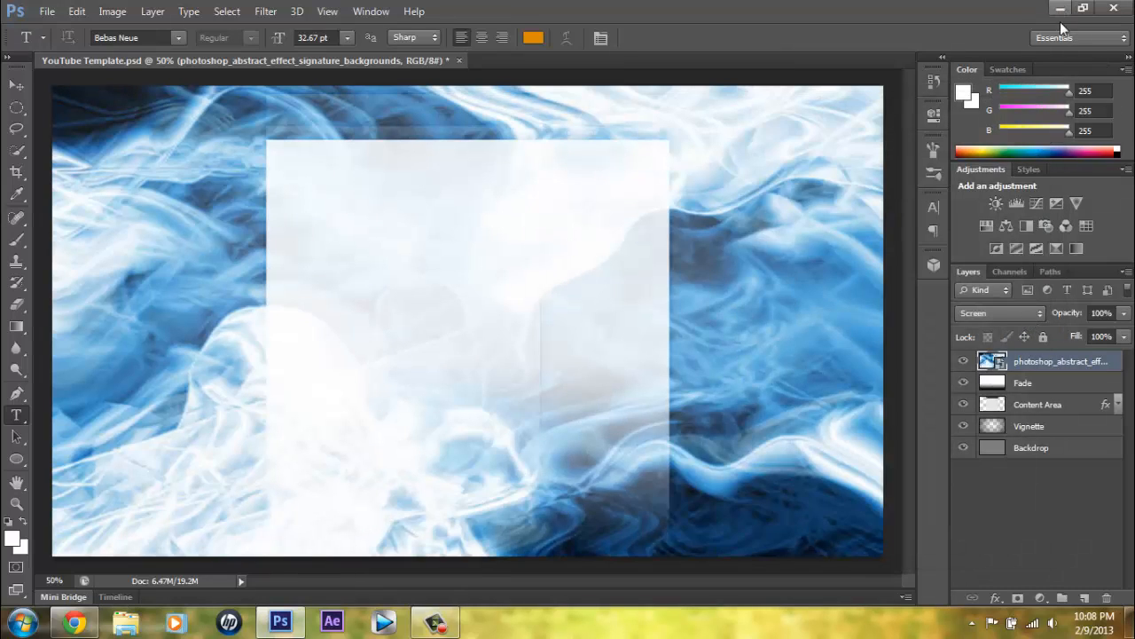
click(1028, 312)
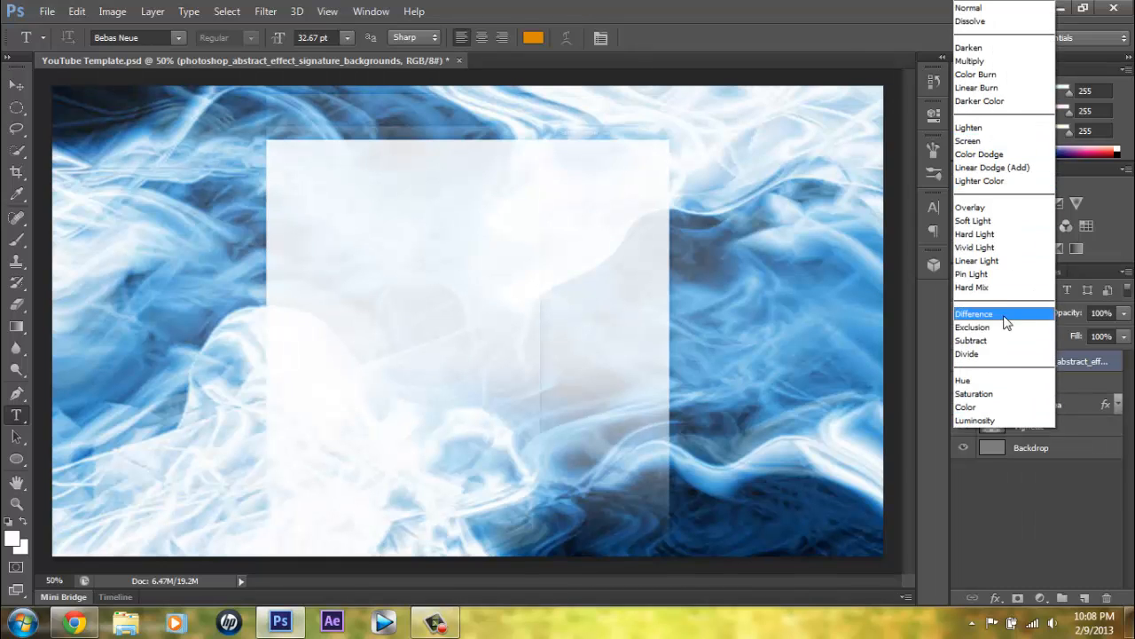
click(1036, 208)
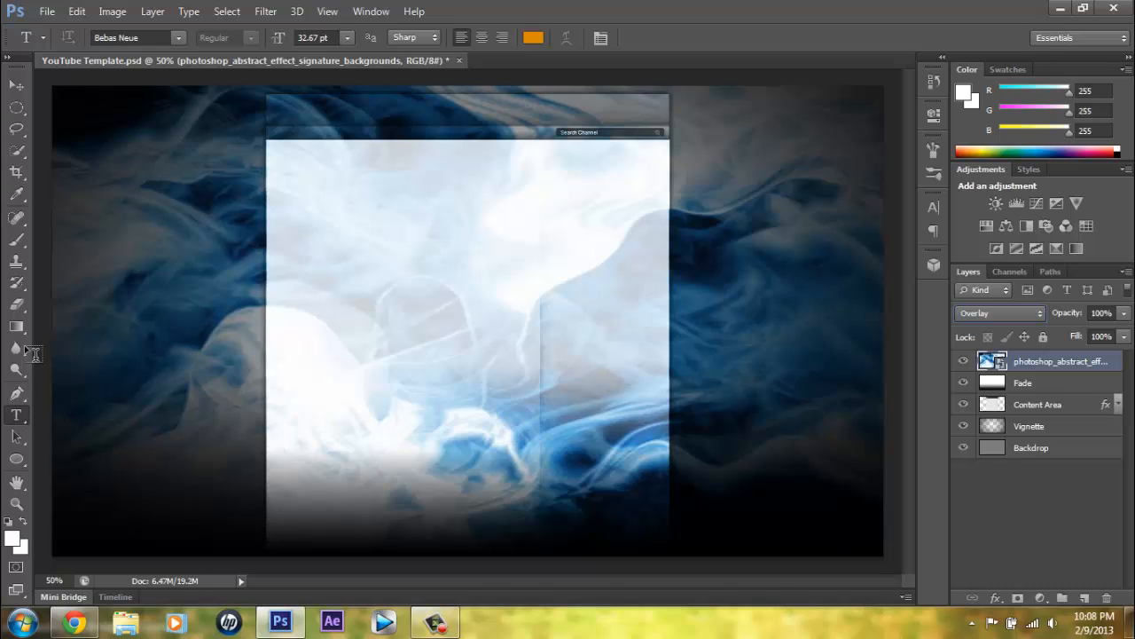
Add the horizontal text "GFXTuturials" at 49.67 pt in the dark area beside the content area's left edge.
right_click(20, 421)
click(103, 412)
click(94, 250)
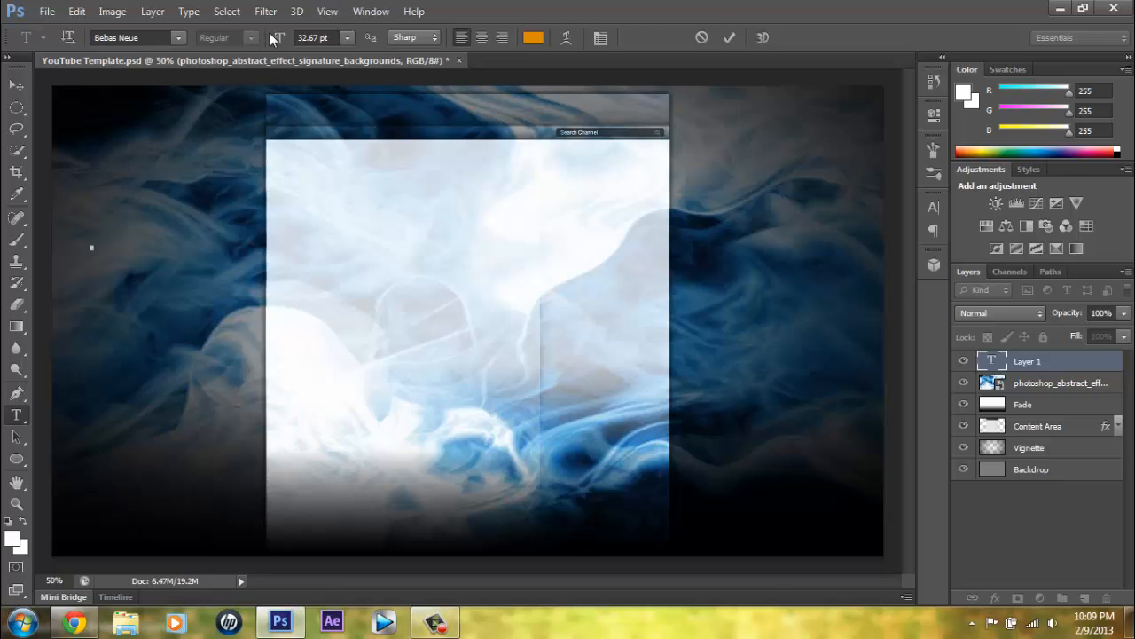
drag(272, 39, 287, 39)
text(GFXT )
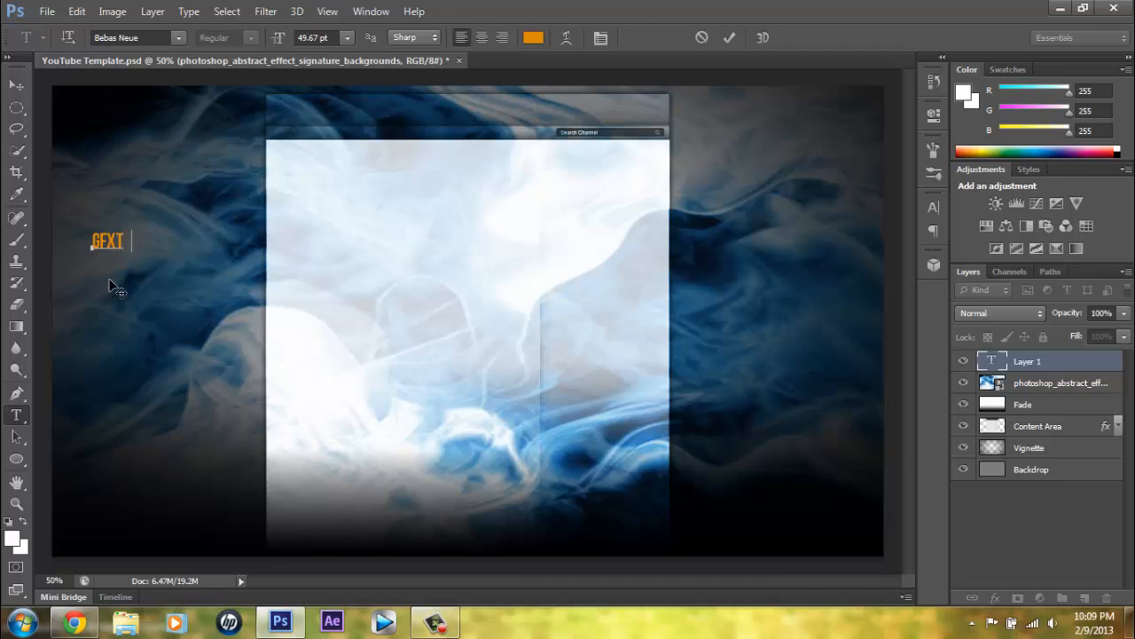
text(UTURIALS)
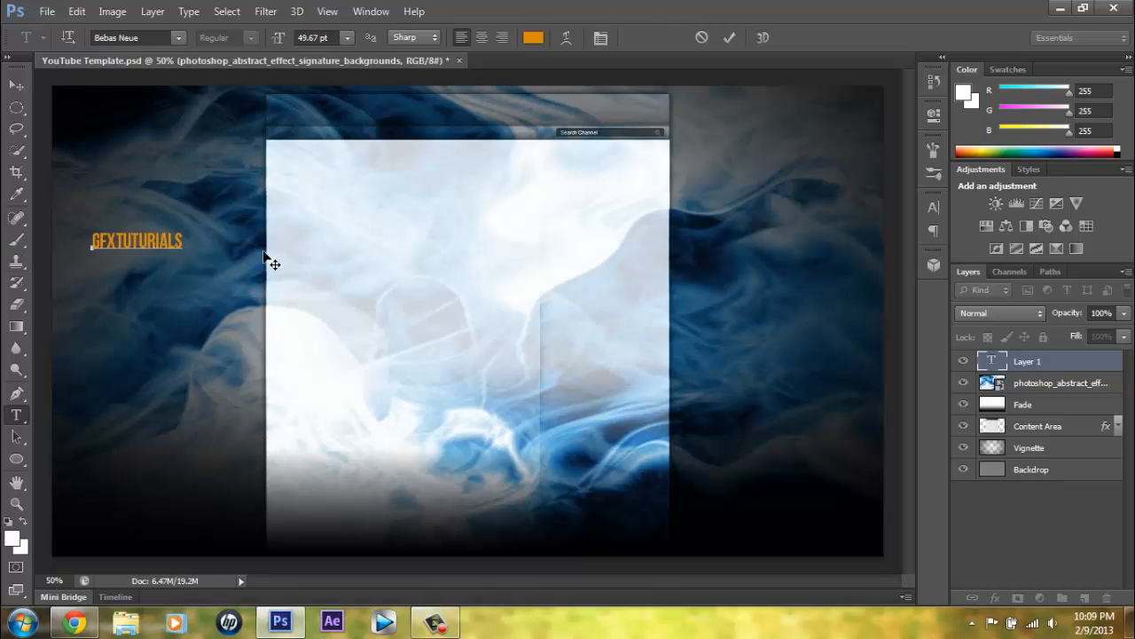
Enlarge the whole GFXTuturials text to 95.67 pt.
drag(182, 243, 167, 246)
key(ctrl+a)
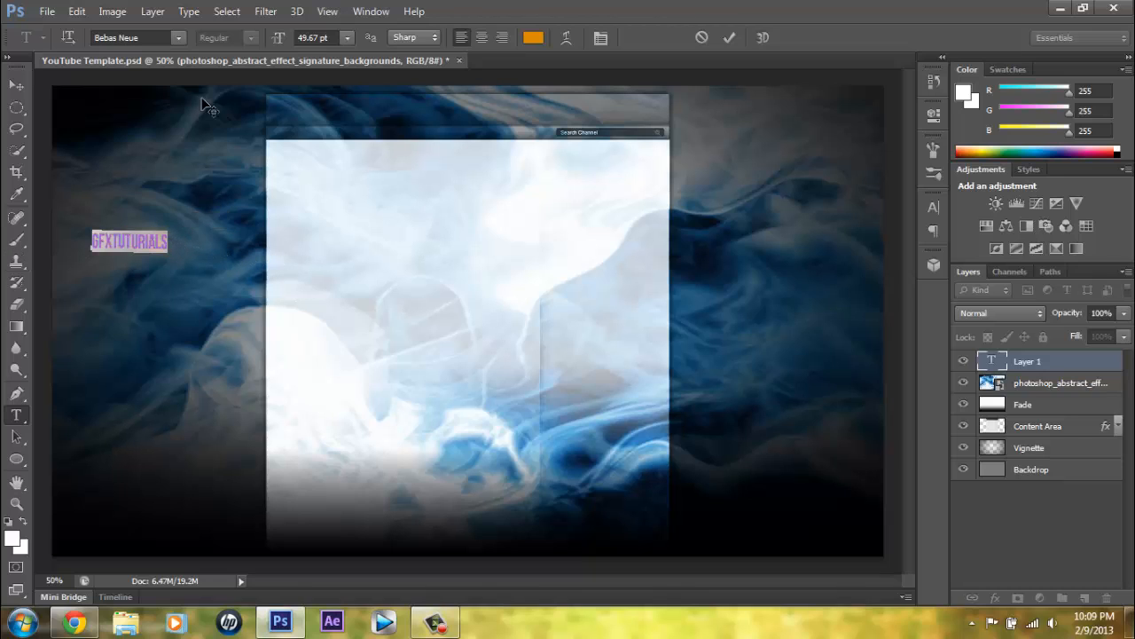
drag(283, 38, 320, 36)
Rotate the GFXTuturials text about 90° counterclockwise so it reads upward.
key(ctrl)
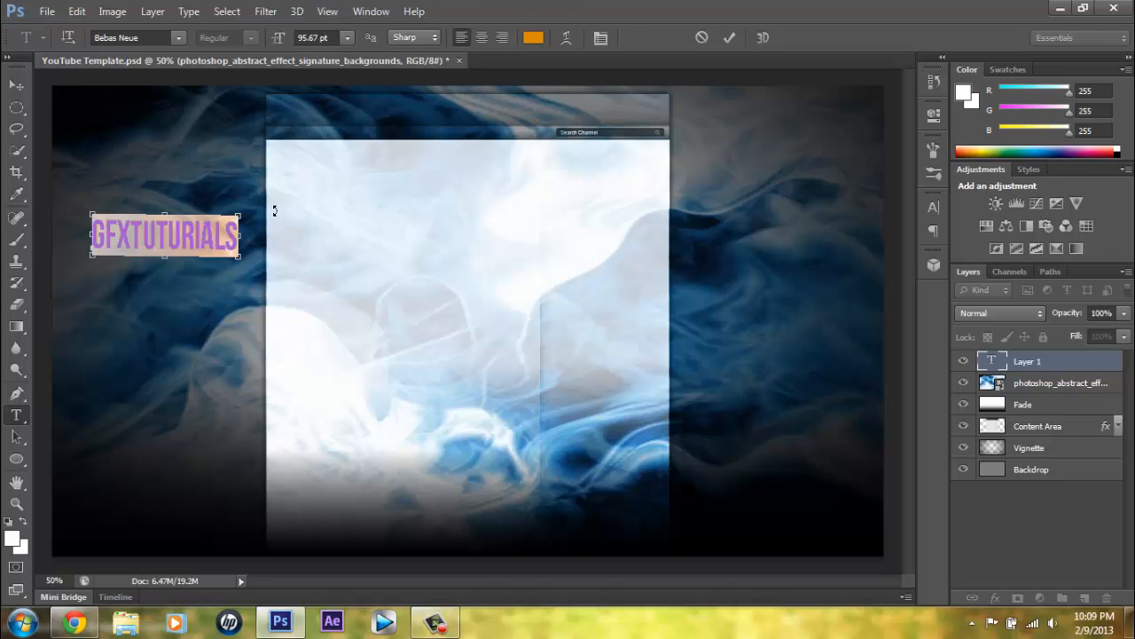
drag(246, 180, 112, 126)
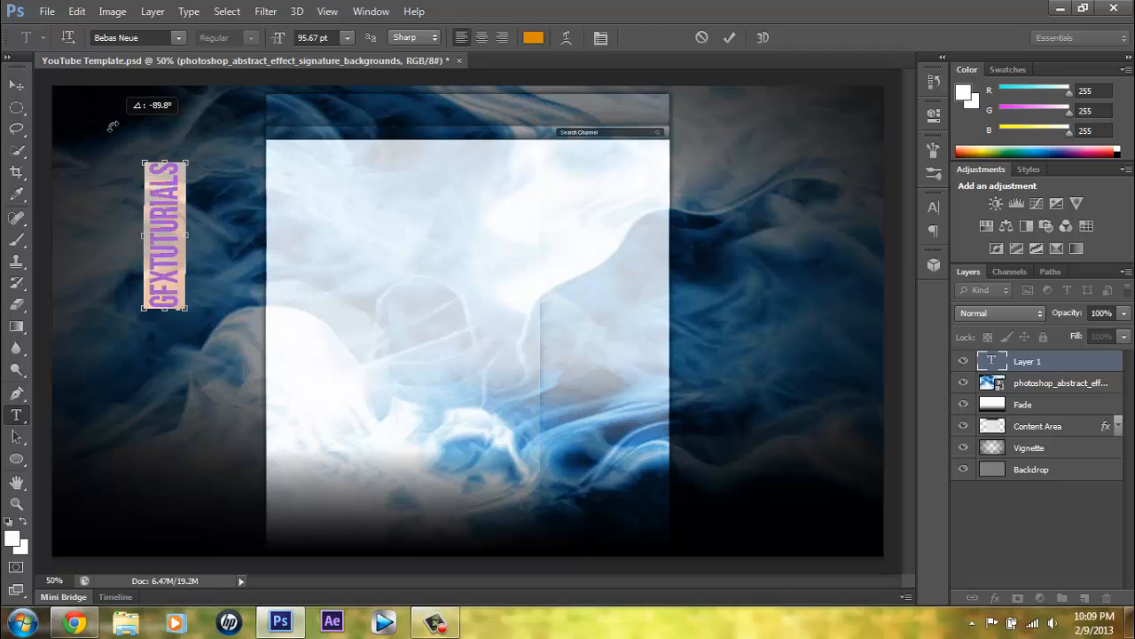
drag(113, 127, 112, 126)
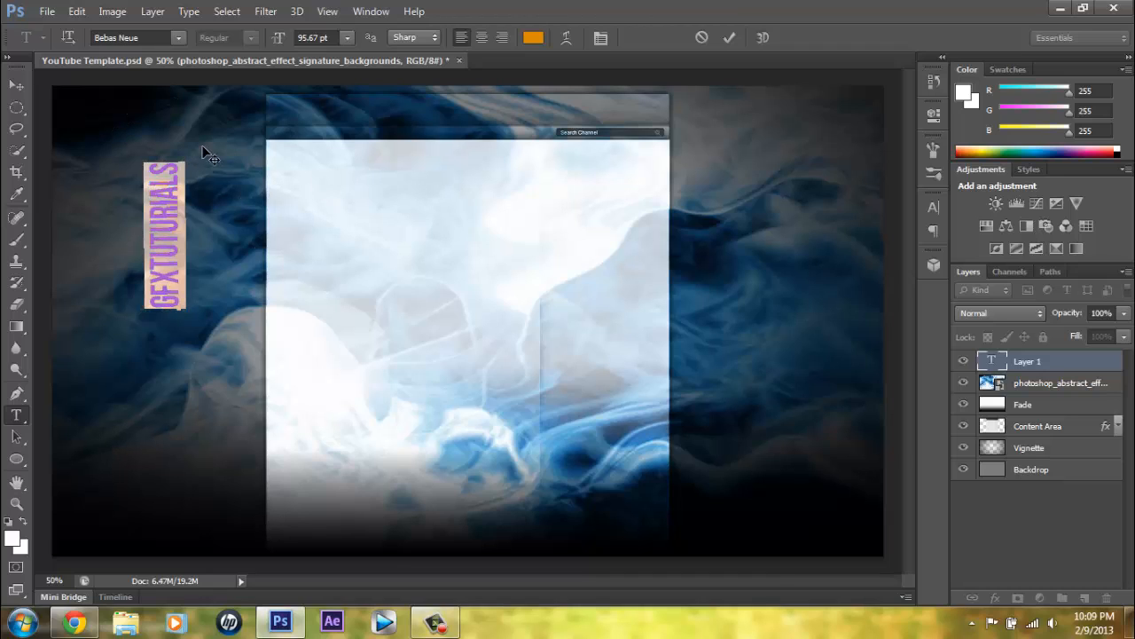
drag(197, 139, 195, 137)
key(Return)
Move the vertical GFXTuturials text right against the left edge of the content area.
drag(165, 216, 244, 257)
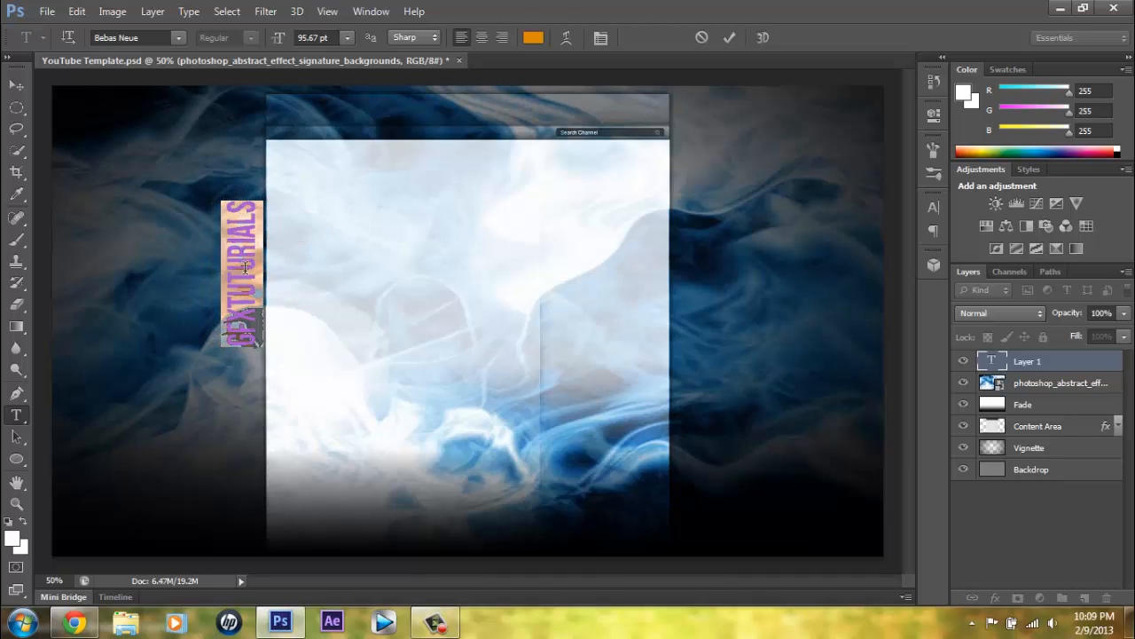
click(249, 197)
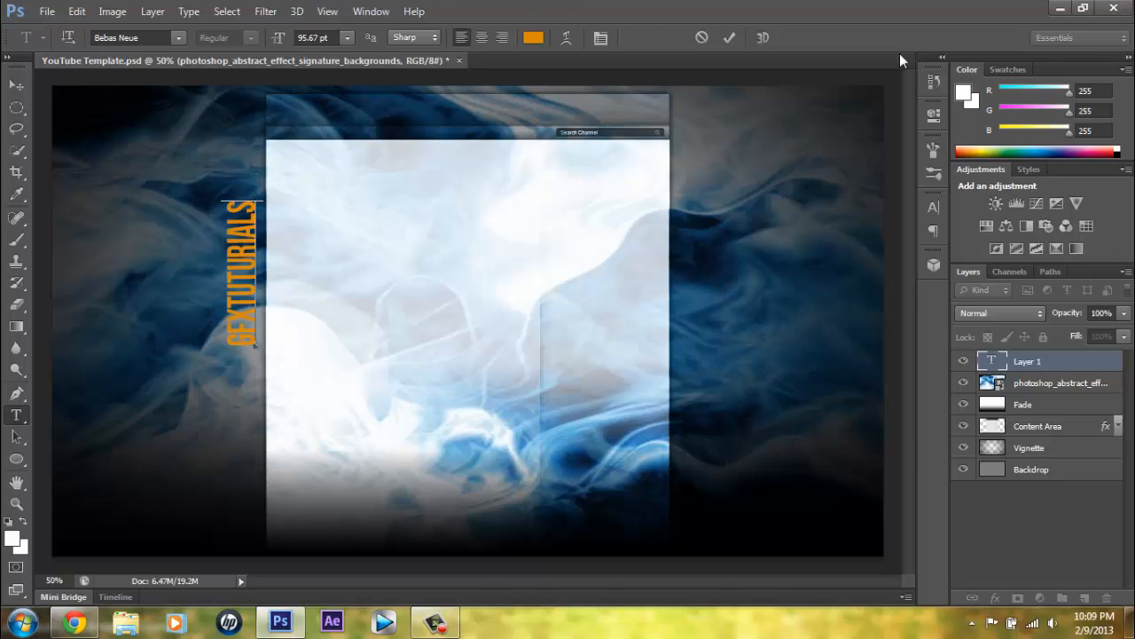
key(ctrl)
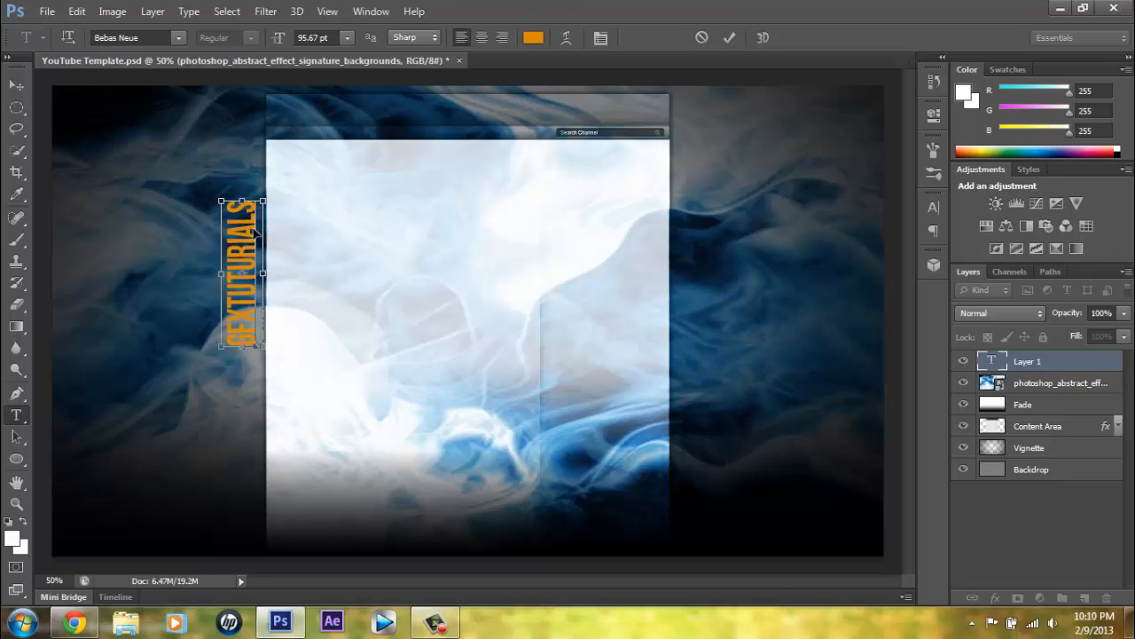
mouse_move(255, 232)
mouse_down()
mouse_move(275, 232)
mouse_move(252, 228)
mouse_up()
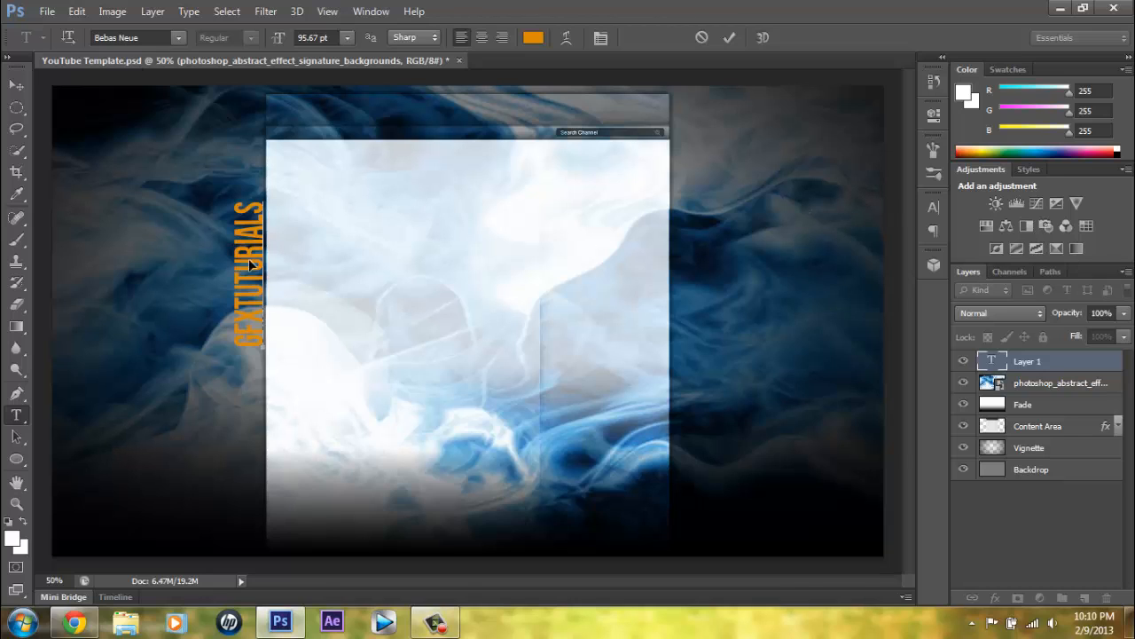
Change the color of the whole GFXTuturials text to white (ffffff).
key(ctrl+a)
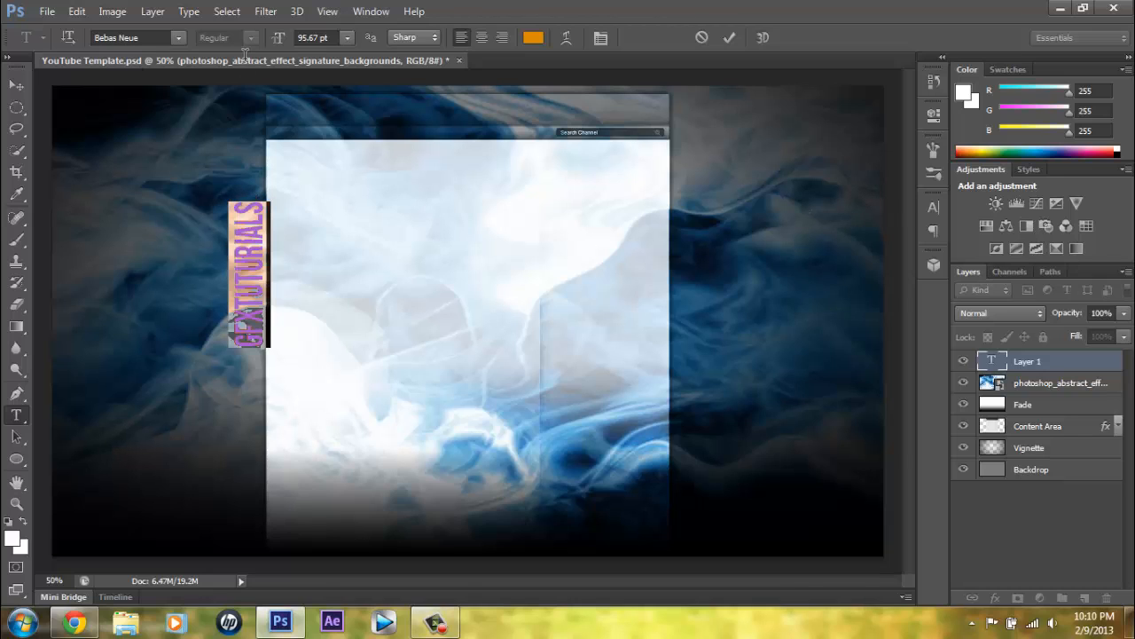
click(532, 37)
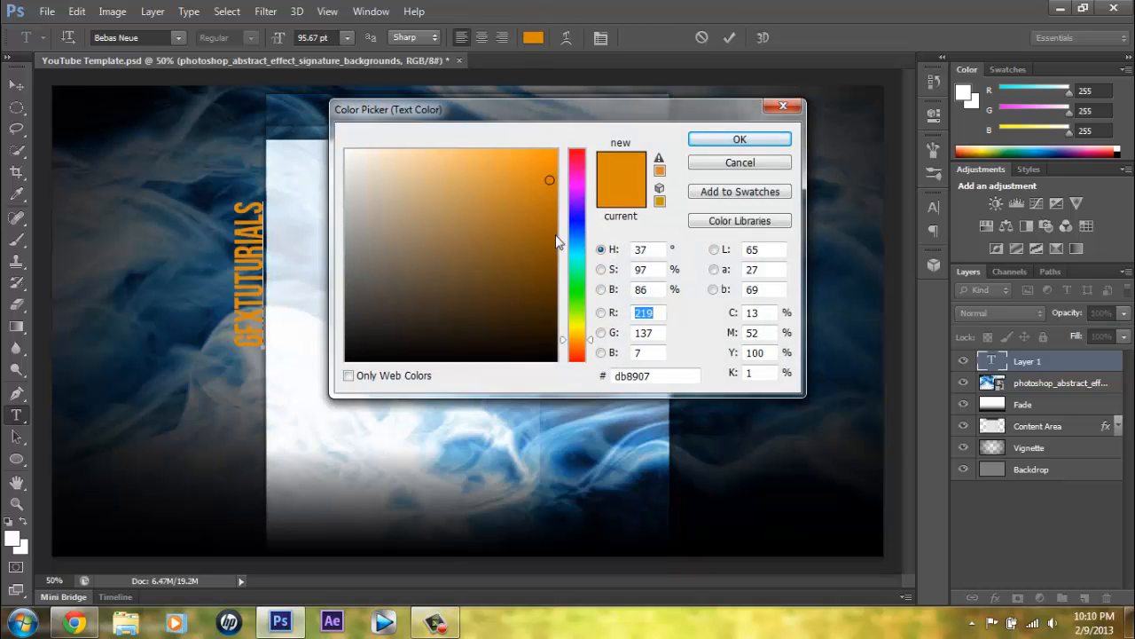
mouse_move(478, 217)
mouse_down()
mouse_move(387, 151)
mouse_move(346, 151)
mouse_up()
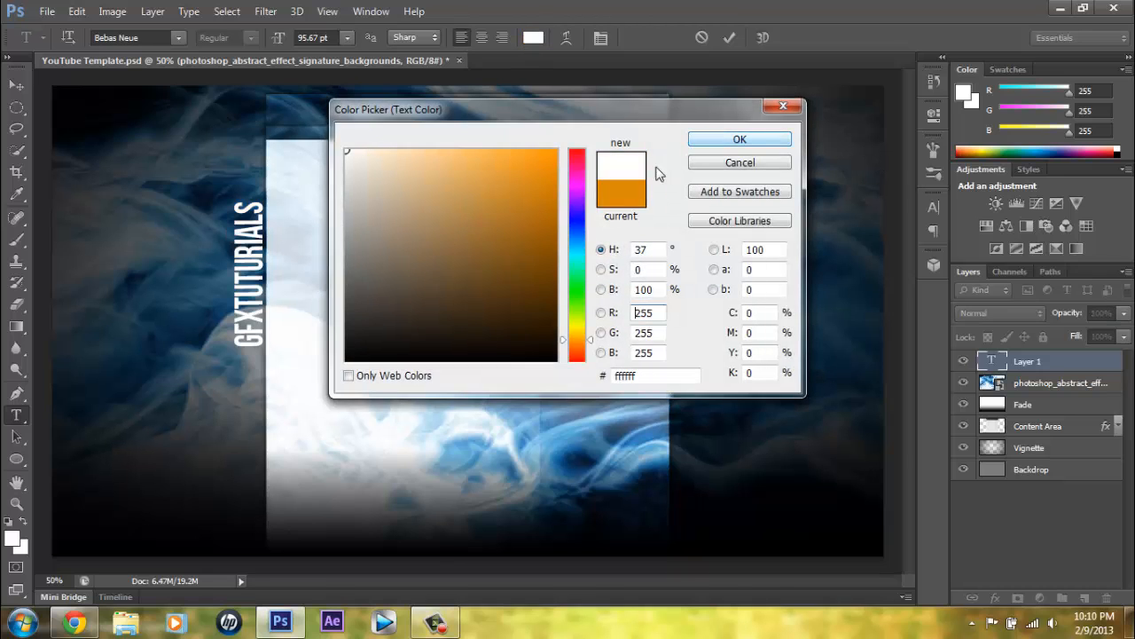
click(757, 142)
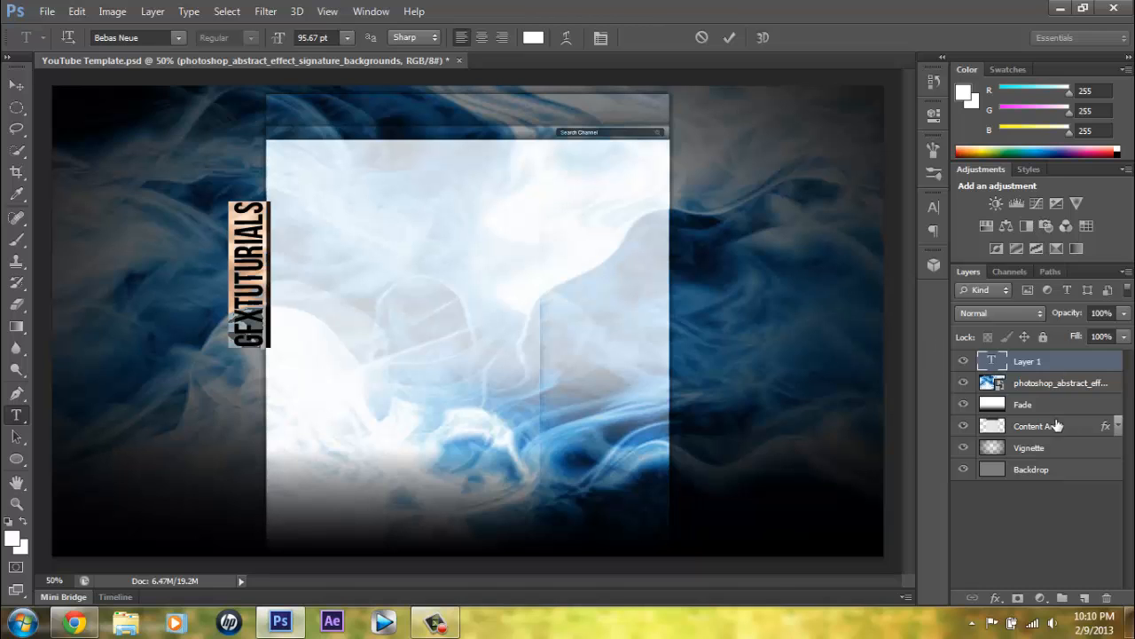
Add a drop shadow in medium gray to the GFXTuturials text layer, leaving its other layer effects off.
click(1076, 362)
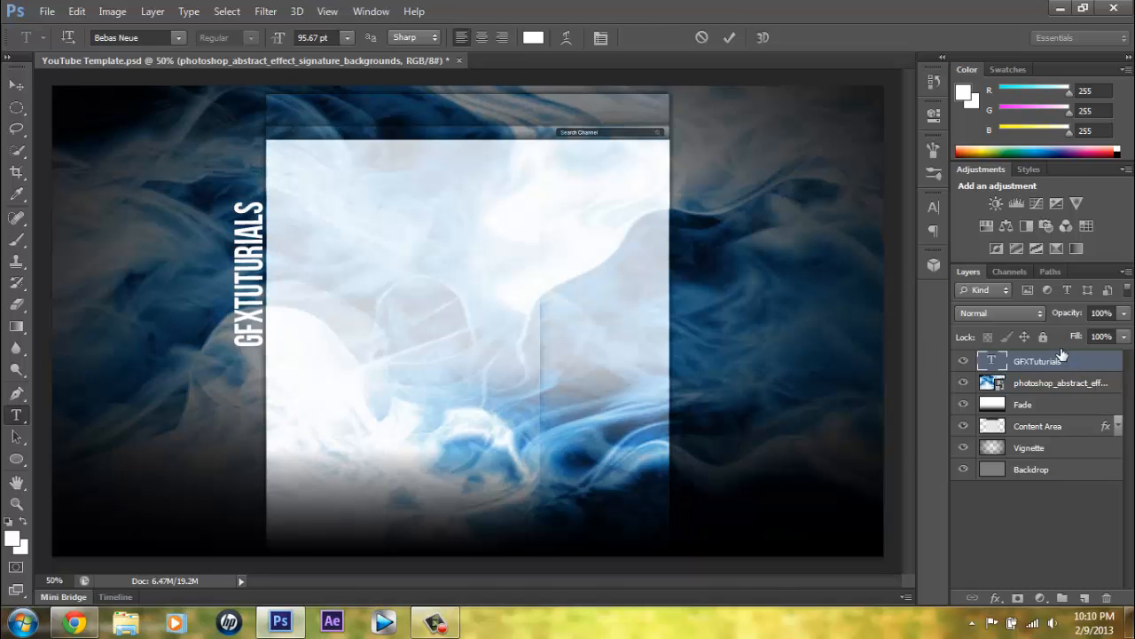
double_click(1084, 364)
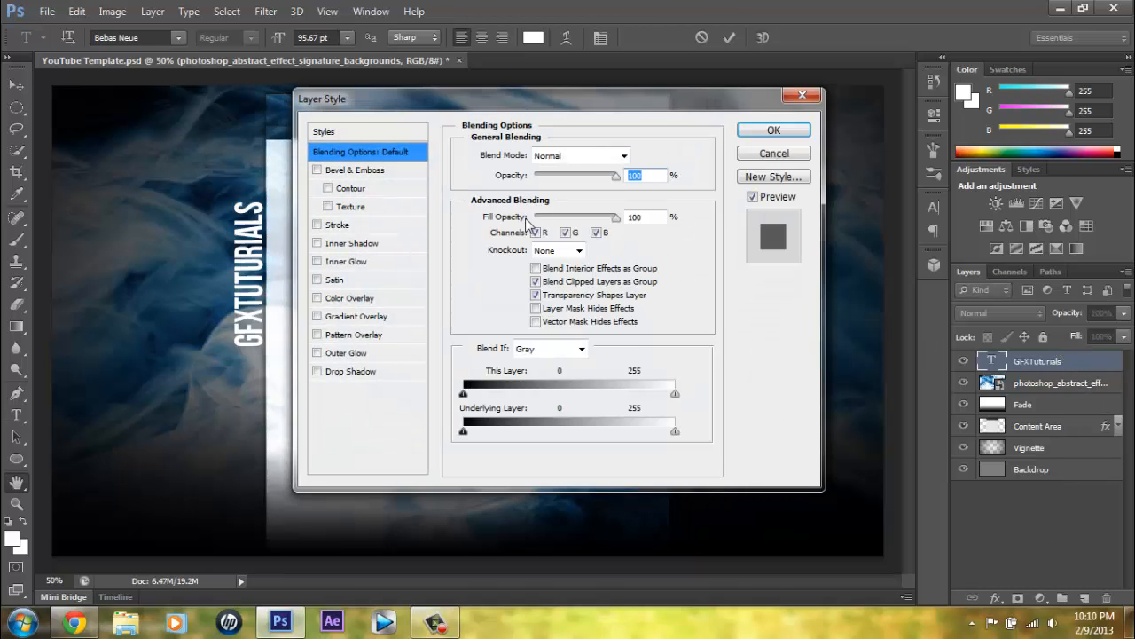
click(317, 371)
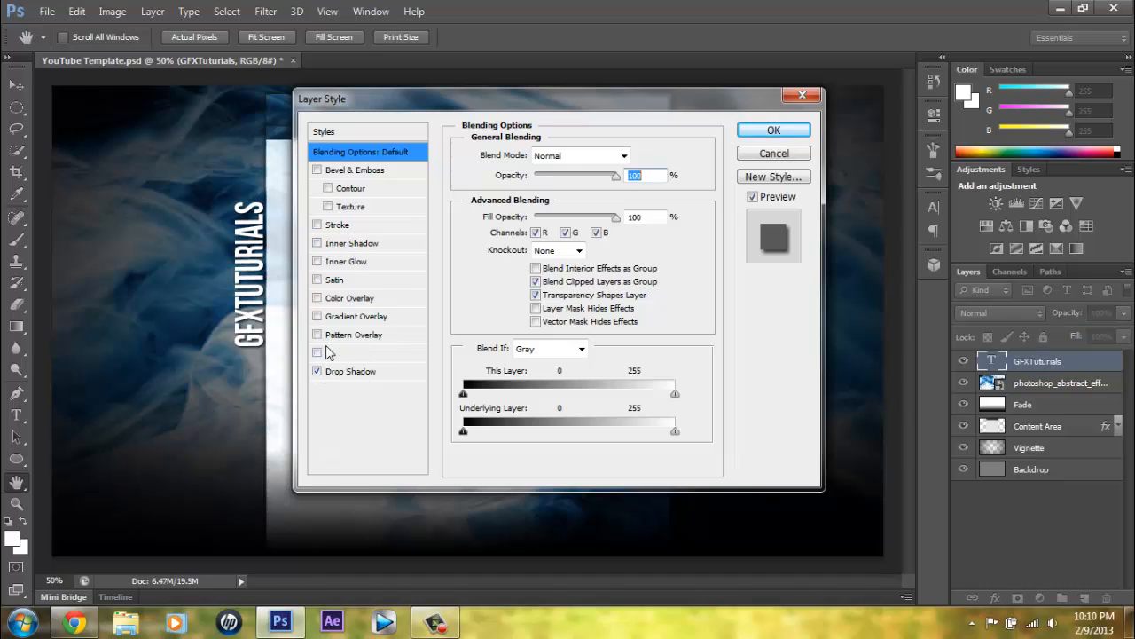
click(330, 262)
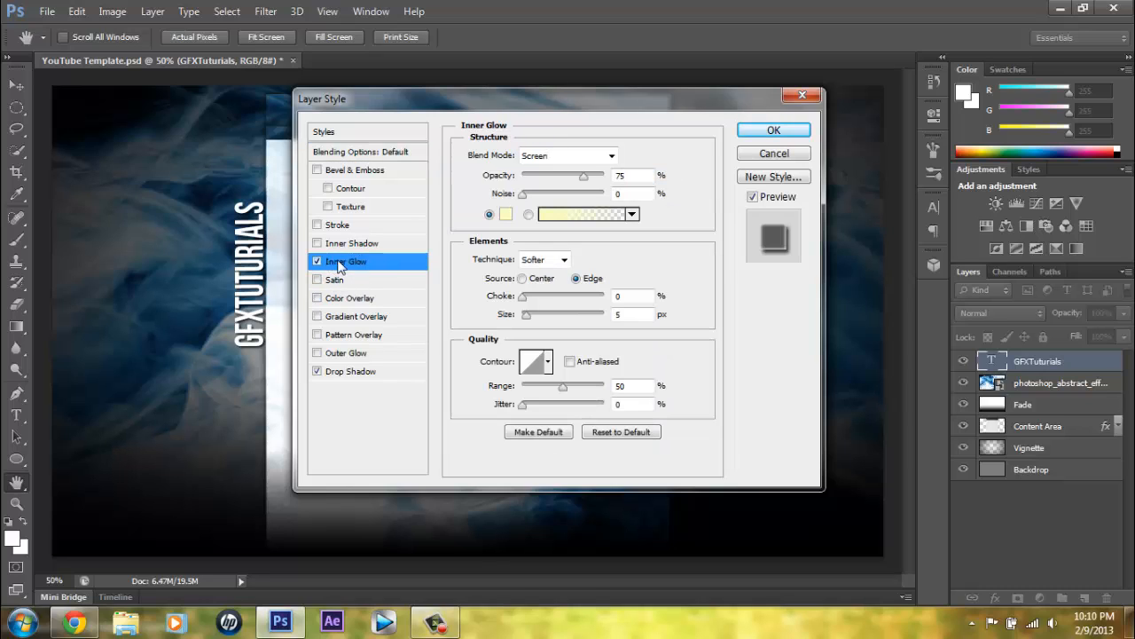
click(316, 261)
click(376, 365)
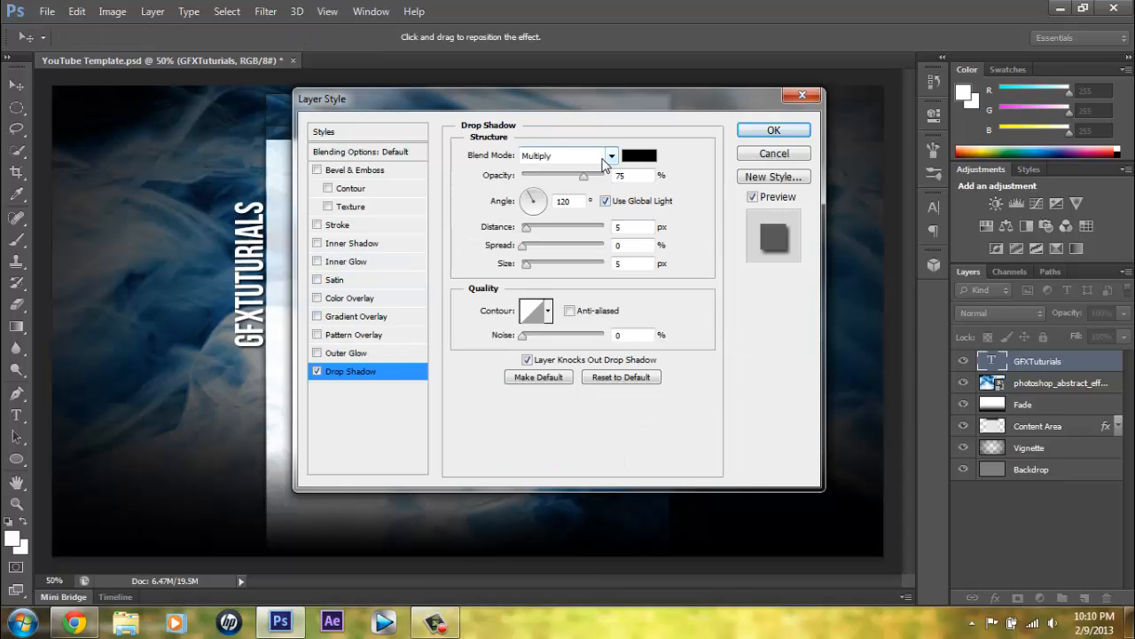
click(640, 156)
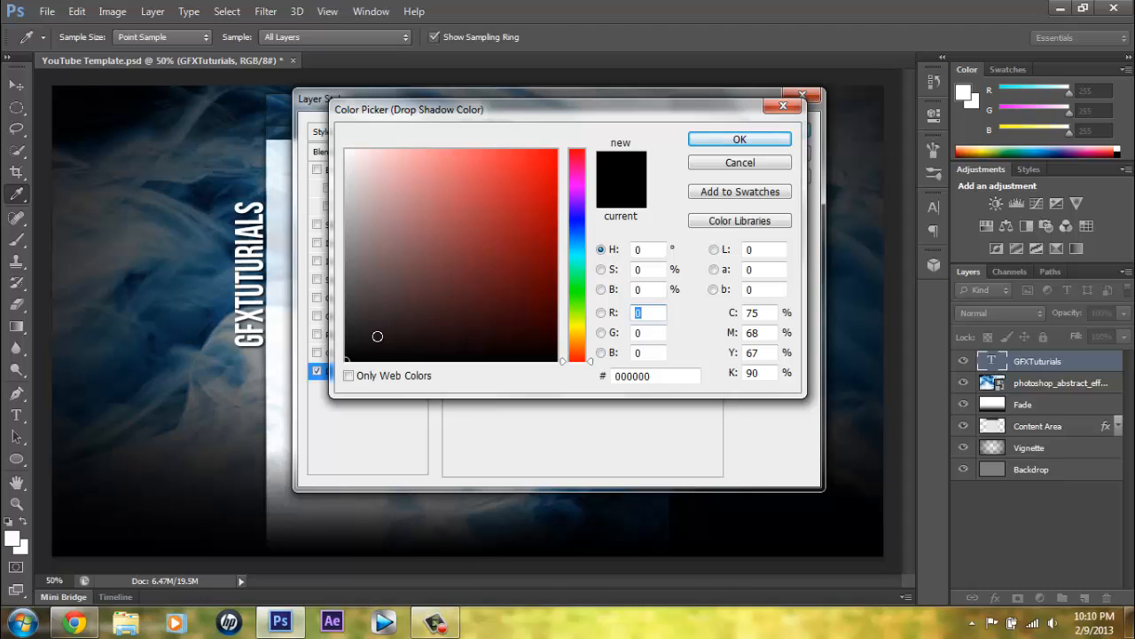
drag(374, 334, 345, 255)
click(726, 142)
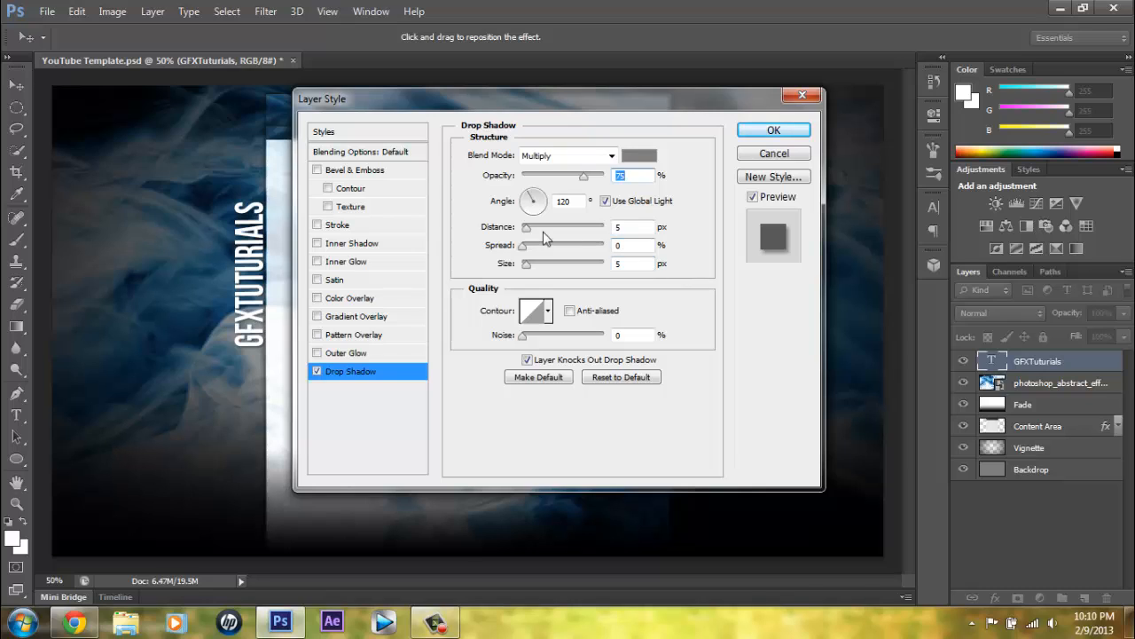
Set the text's drop shadow to a distance of 10 px and a size of 5 px and apply the style.
key(Tab)
key(Tab)
text(1)
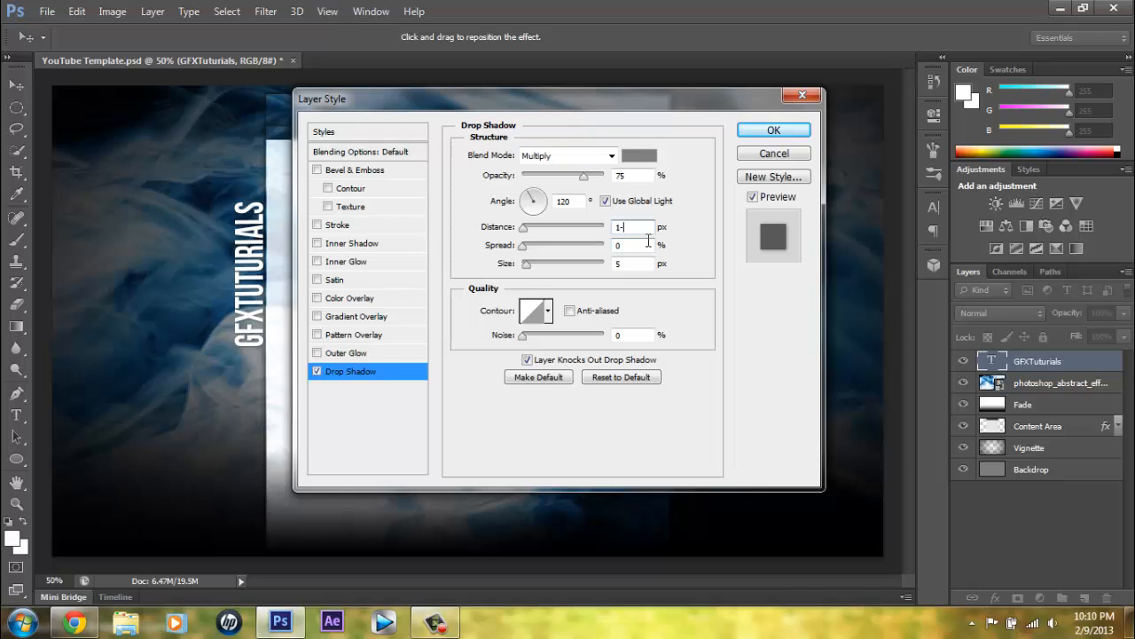
text(0)
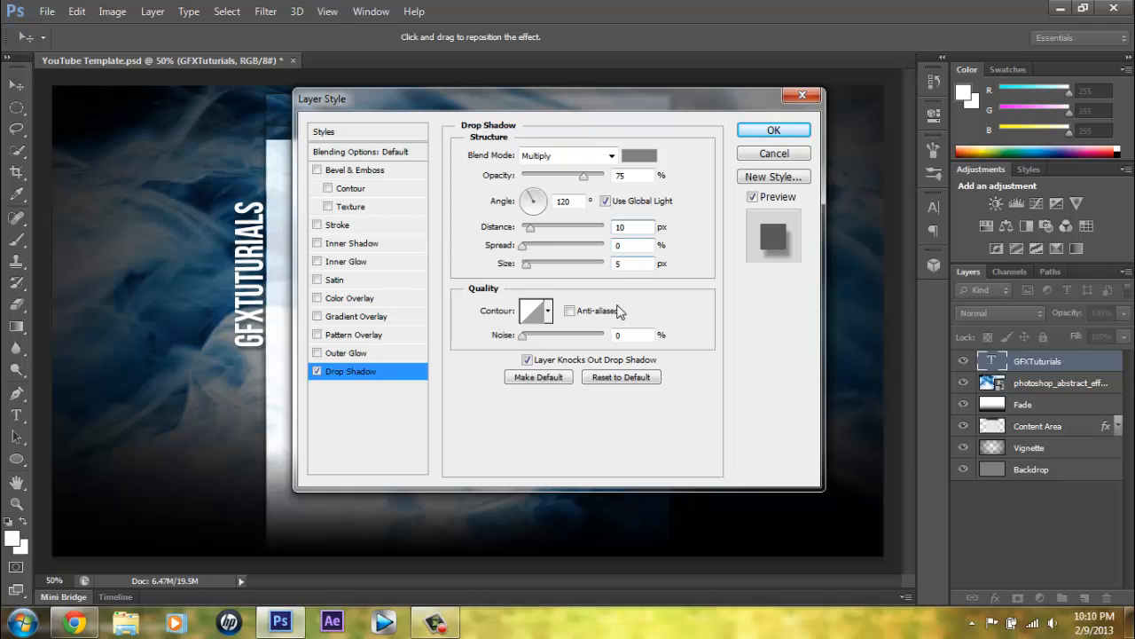
key(Tab)
text(15)
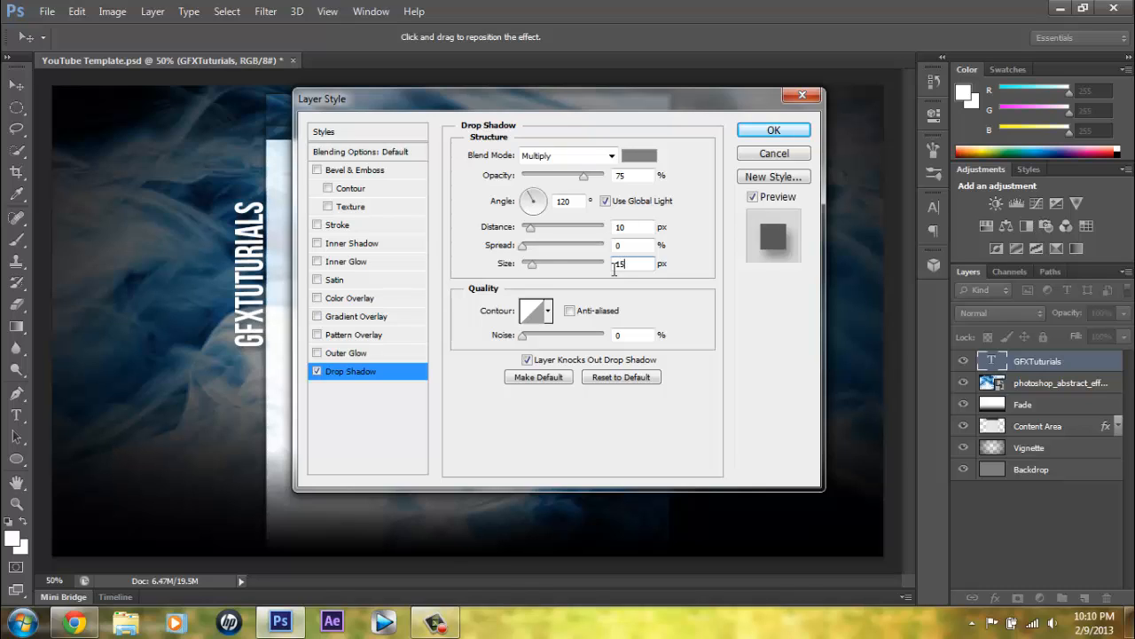
key(BackSpace)
key(BackSpace)
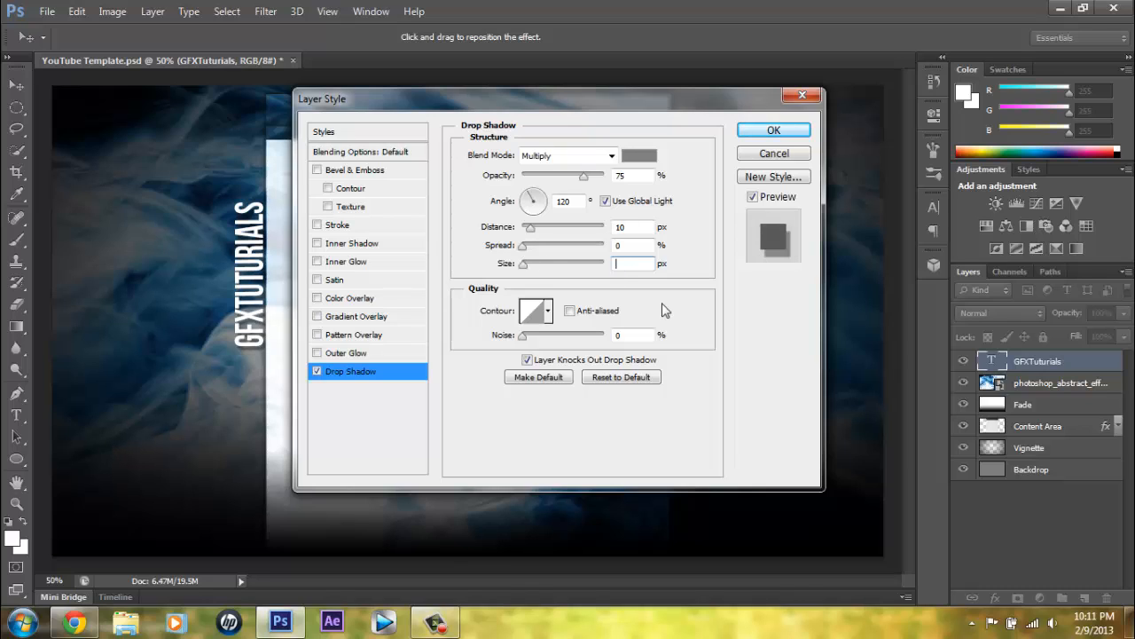
text(10)
key(BackSpace)
key(BackSpace)
text(5)
click(773, 129)
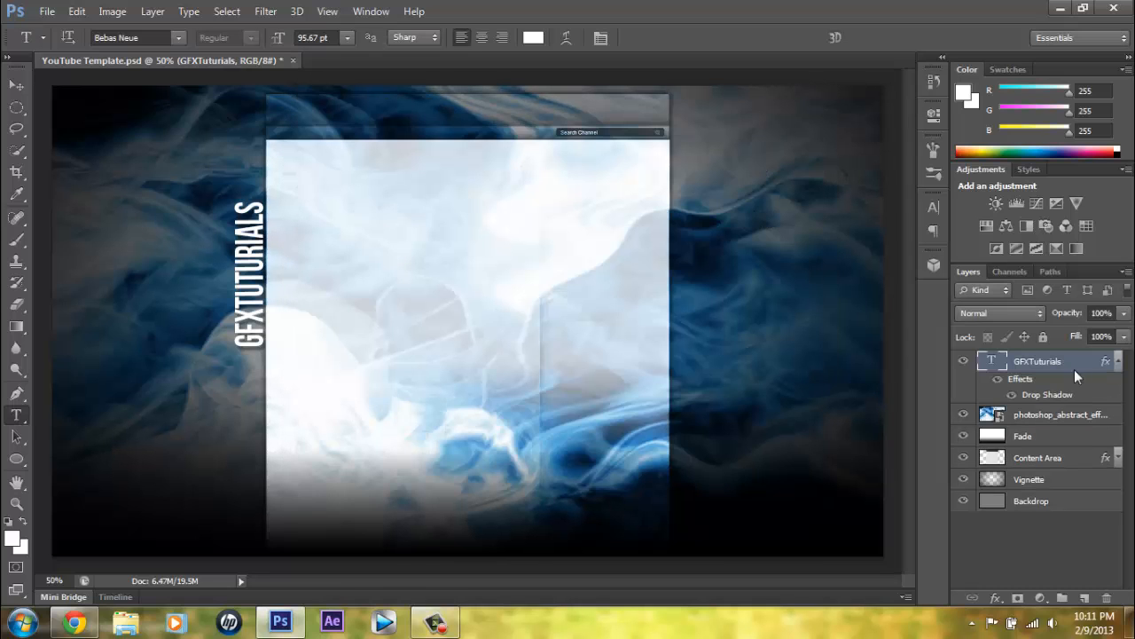
Duplicate the GFXTuturials text layer and place the copy just outside the right edge of the content area.
right_click(1057, 360)
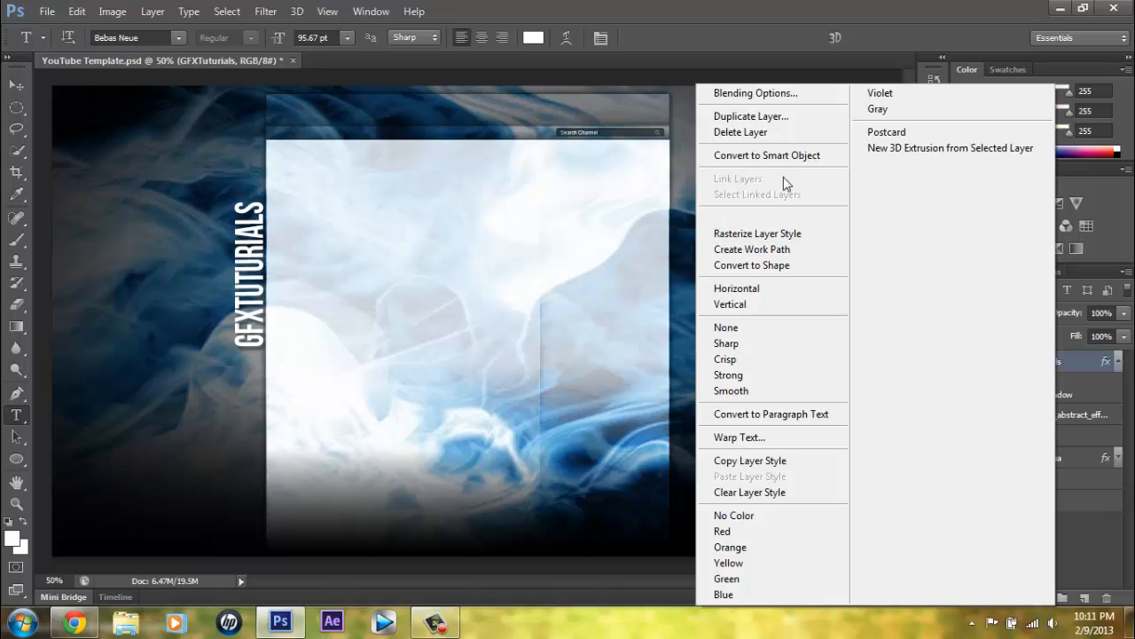
click(780, 120)
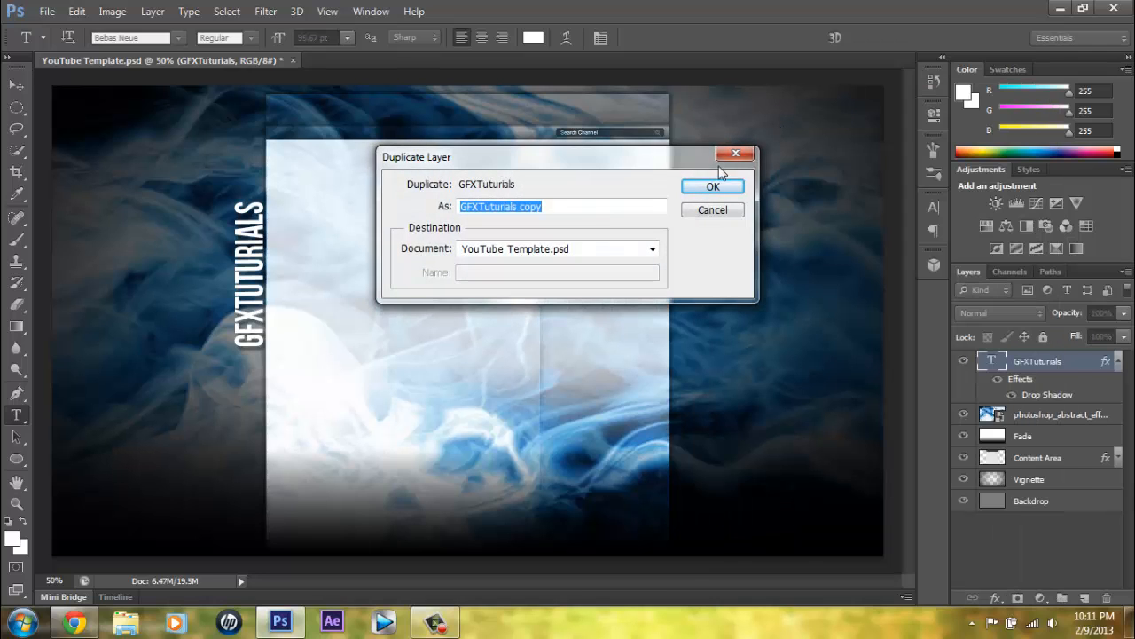
click(718, 186)
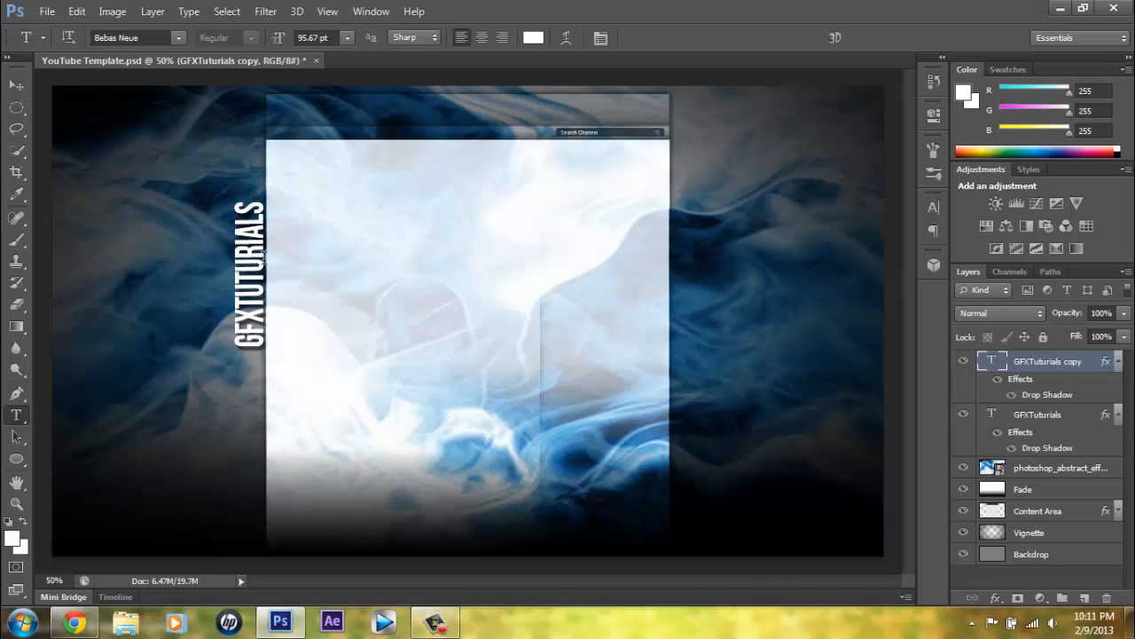
drag(257, 250, 690, 239)
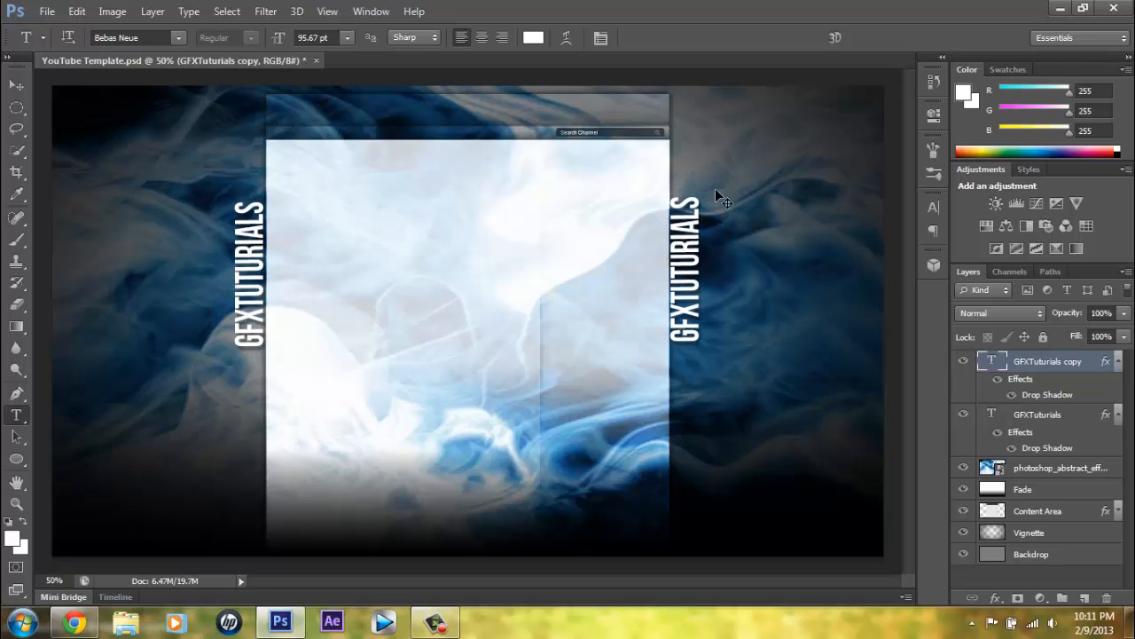
Rotate the GFXTuturials copy beside the content area's right edge by about 180° so it reads downward.
double_click(1062, 362)
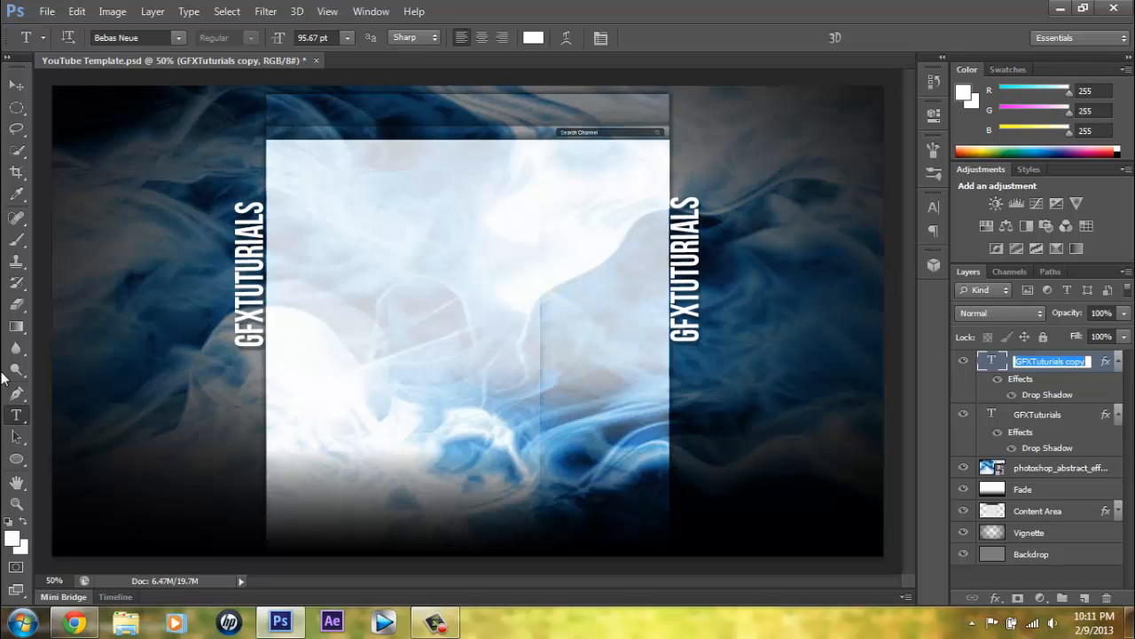
key(Return)
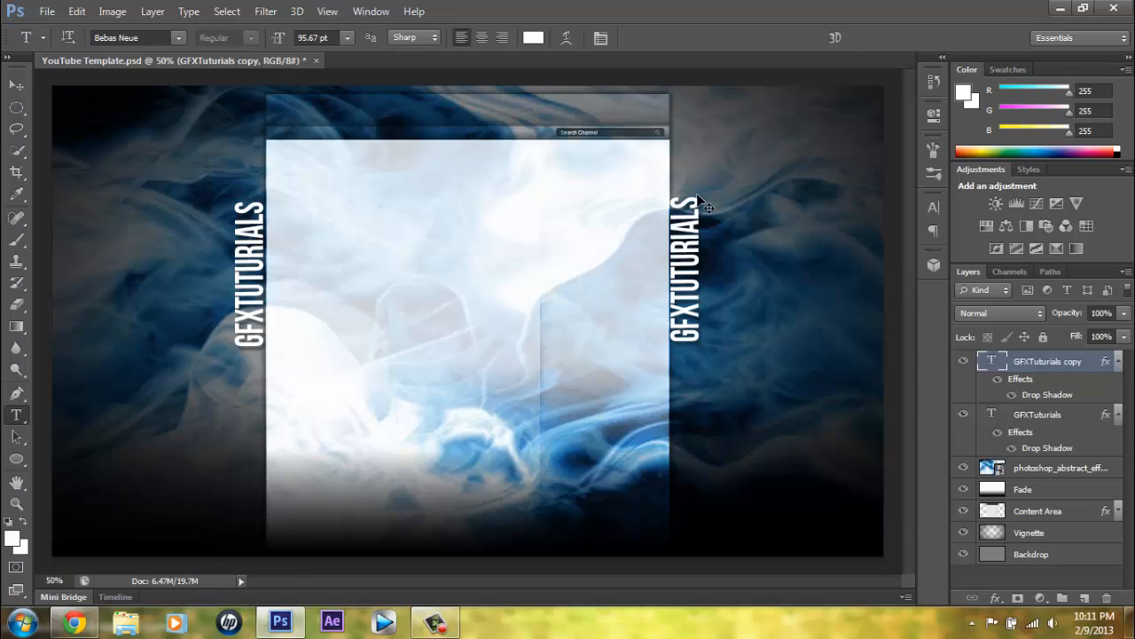
click(684, 239)
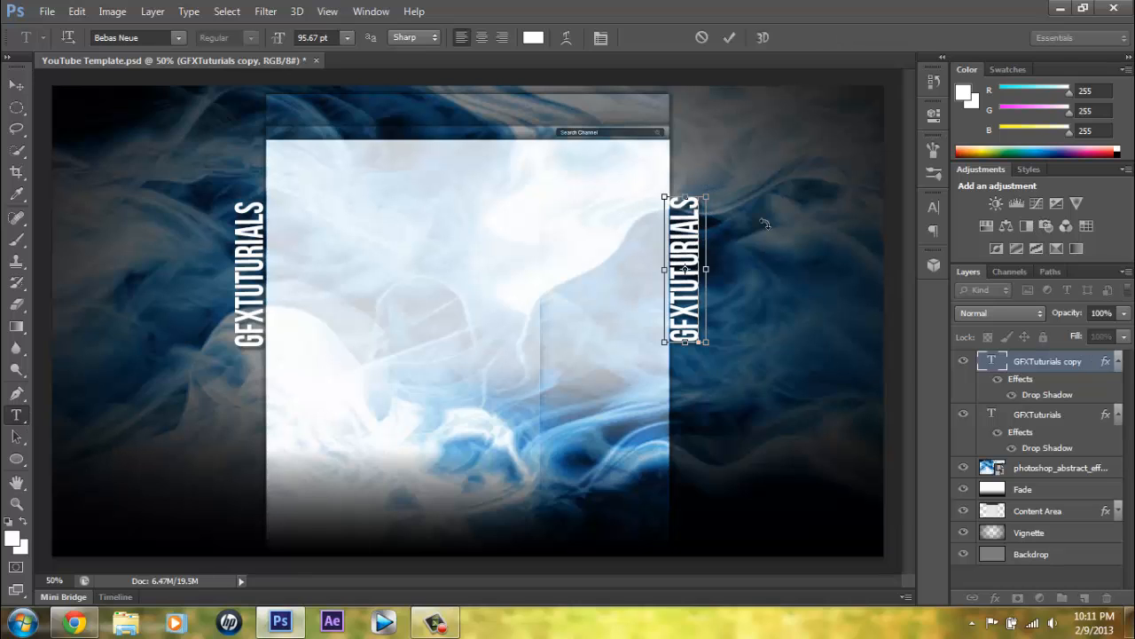
drag(765, 223, 644, 431)
key(ctrl+Return)
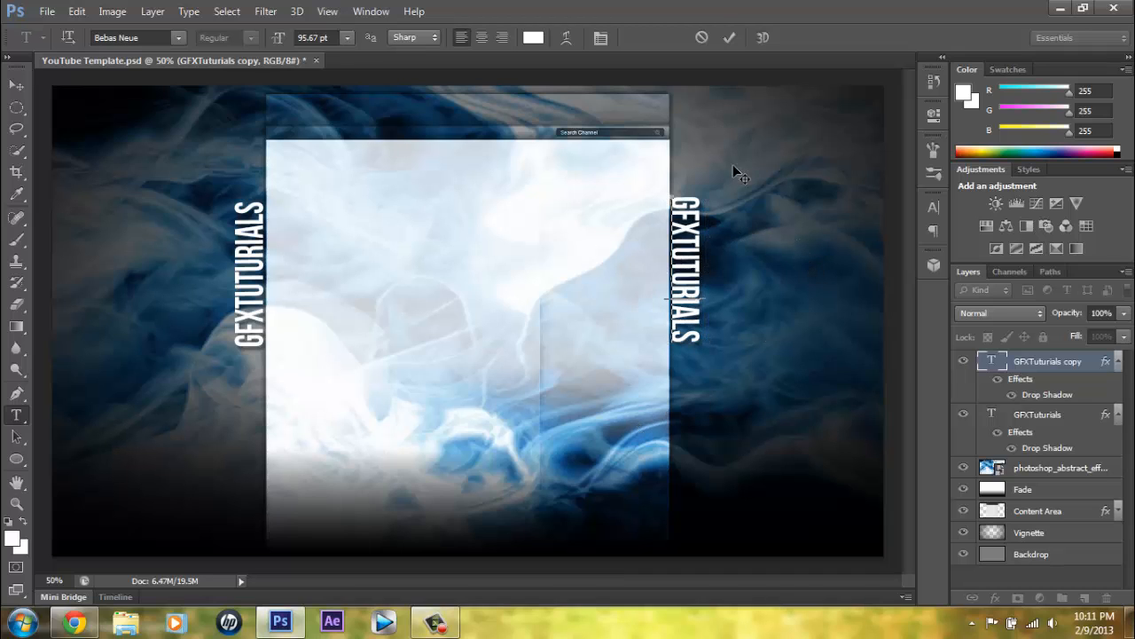
click(731, 38)
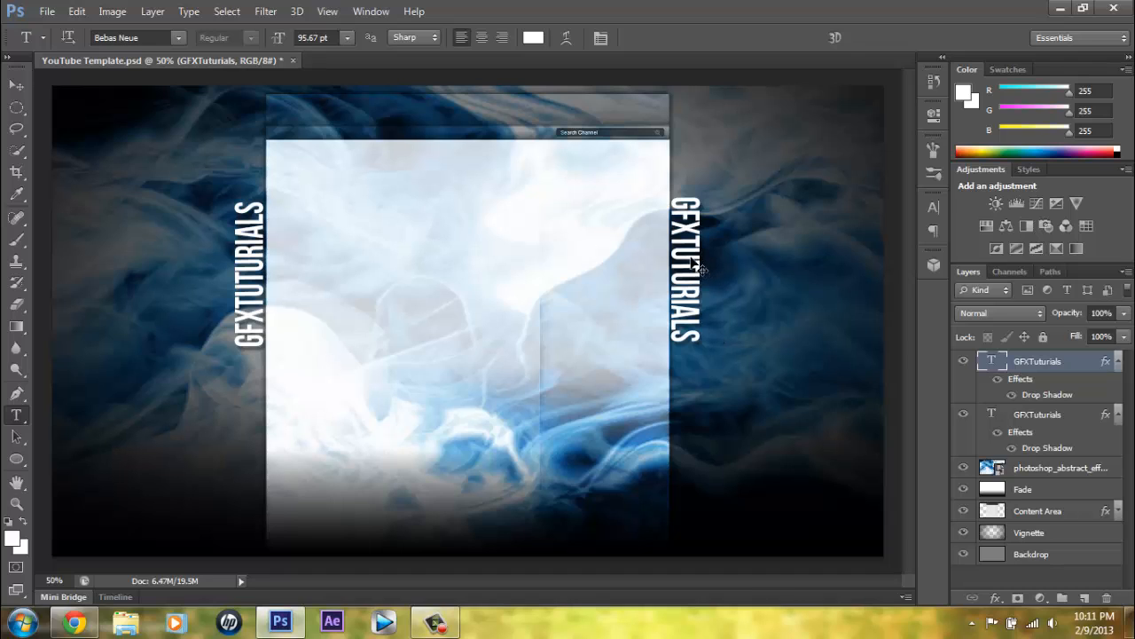
Nudge both vertical GFXTuturials texts so they sit close to the content area's edges at nearly the same height.
drag(699, 266, 699, 262)
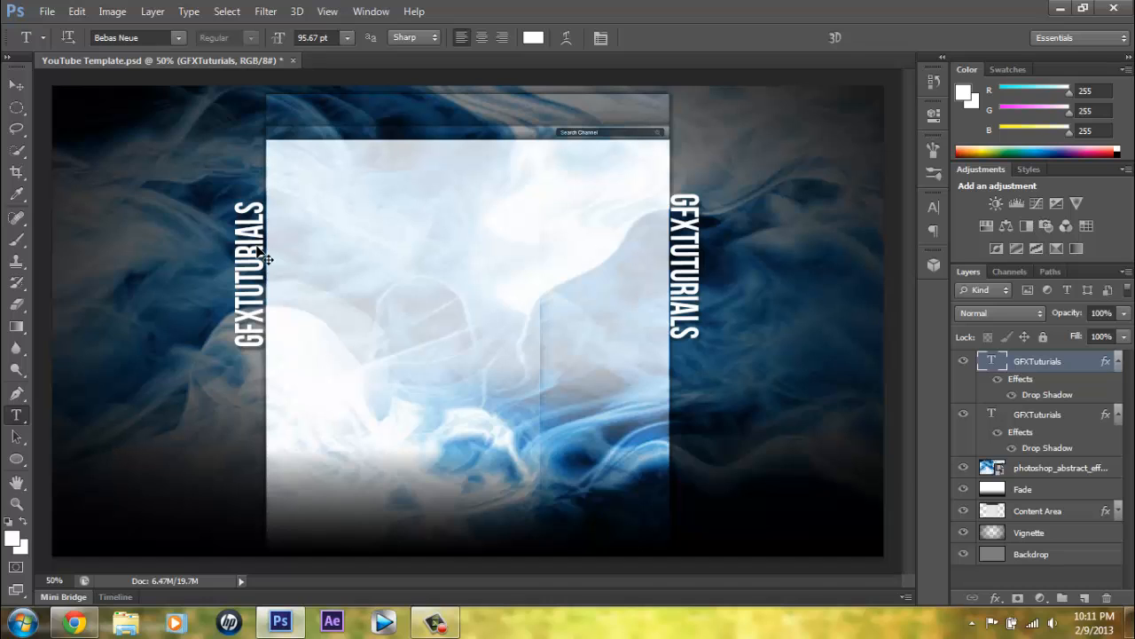
drag(255, 249, 257, 249)
ctrl+click(238, 232)
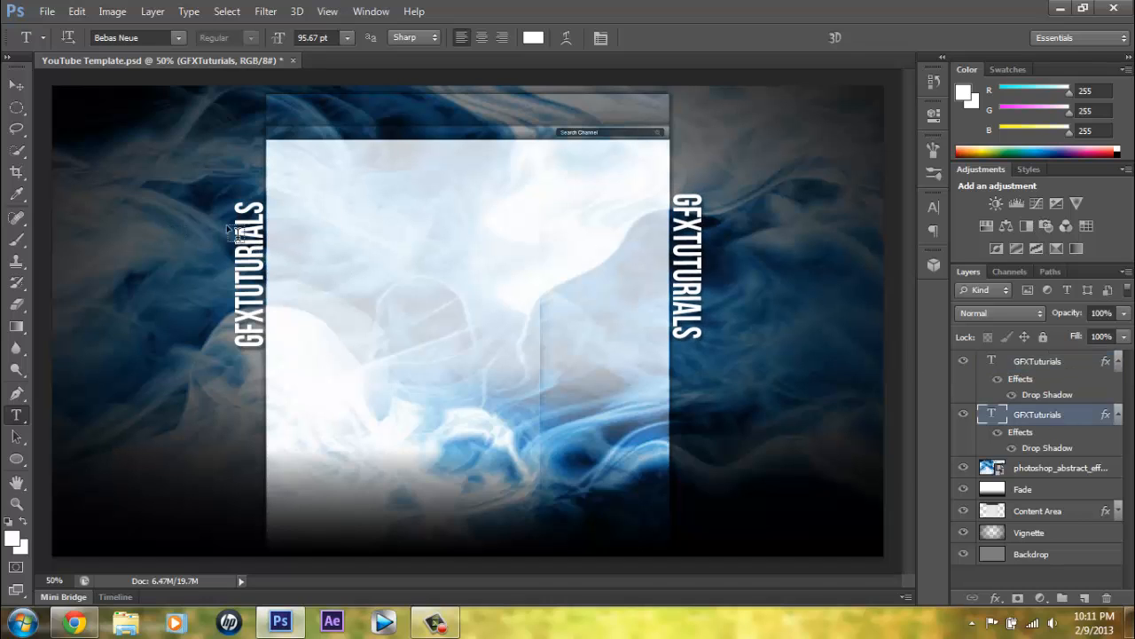
drag(252, 242, 252, 236)
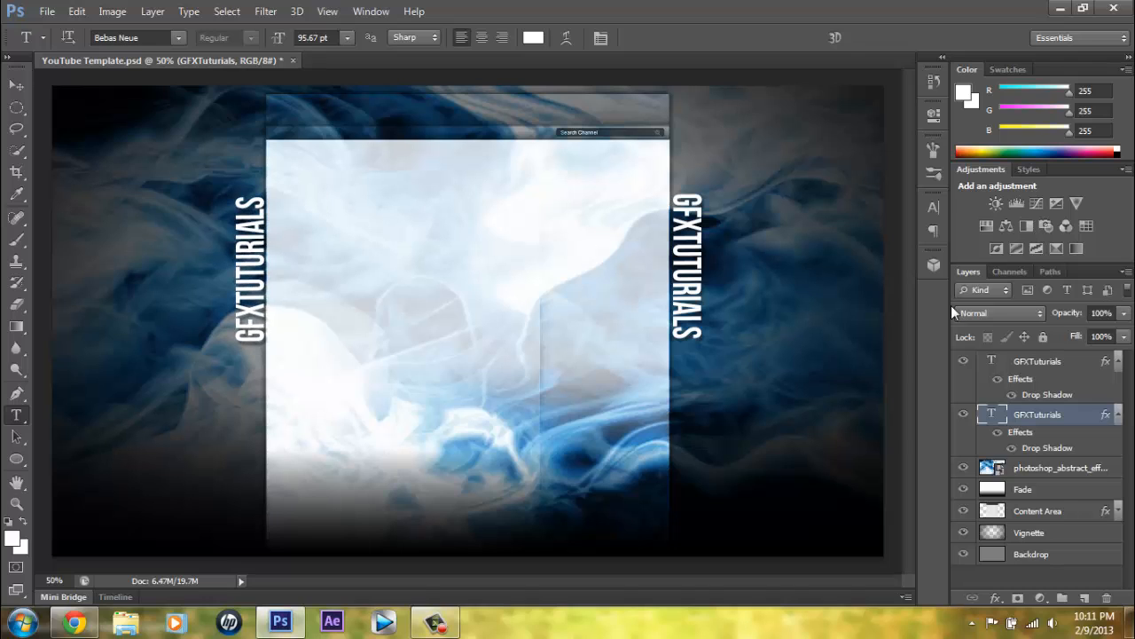
Add the text "PLZ RATE,COMMENT, AND SUBSCRIBE" near the upper left corner of the canvas, above the existing text layers.
click(1049, 359)
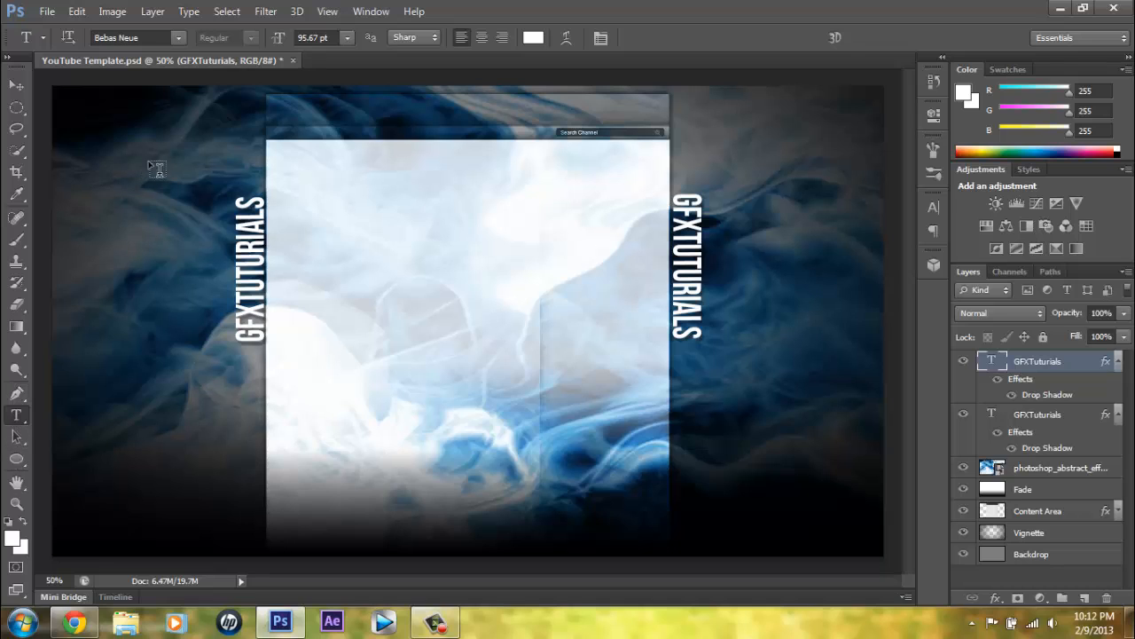
click(108, 124)
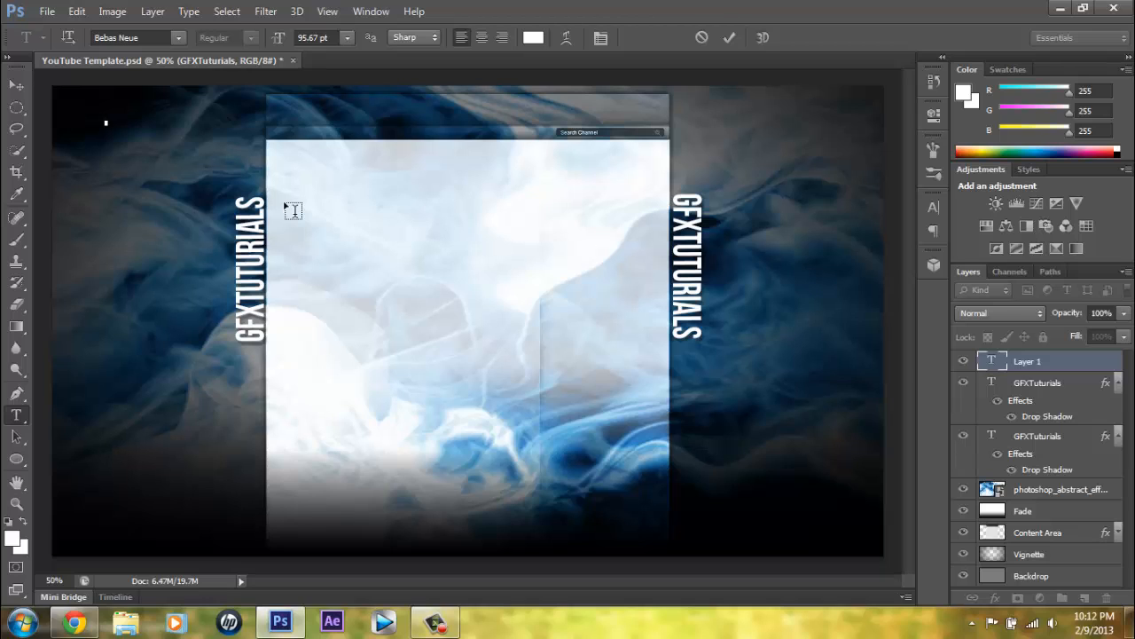
text(PLZ)
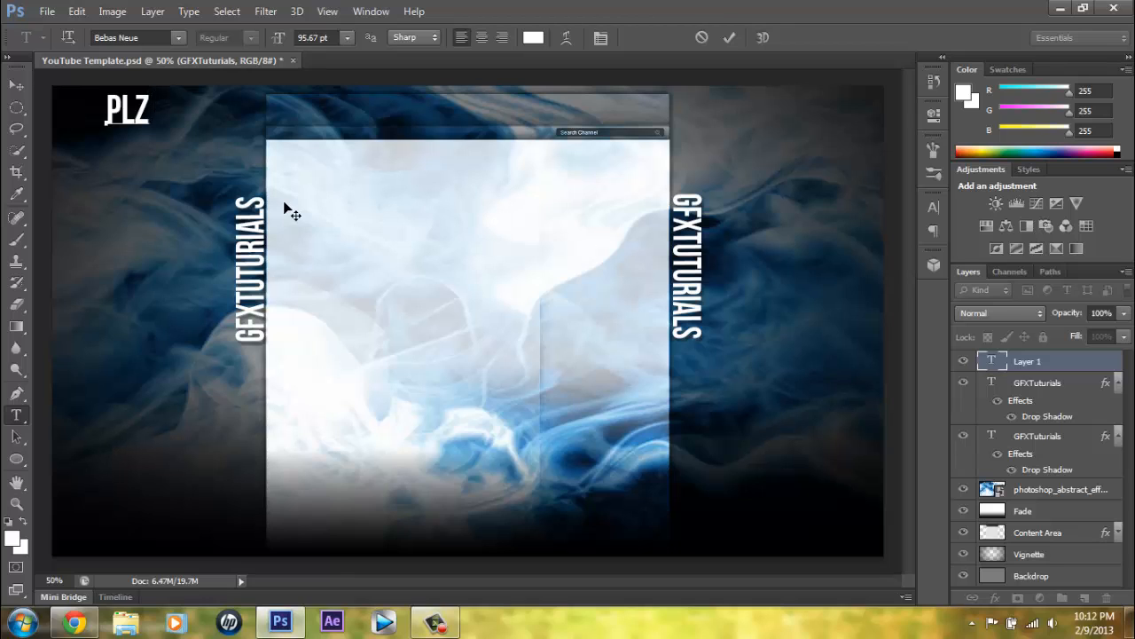
text( RATE)
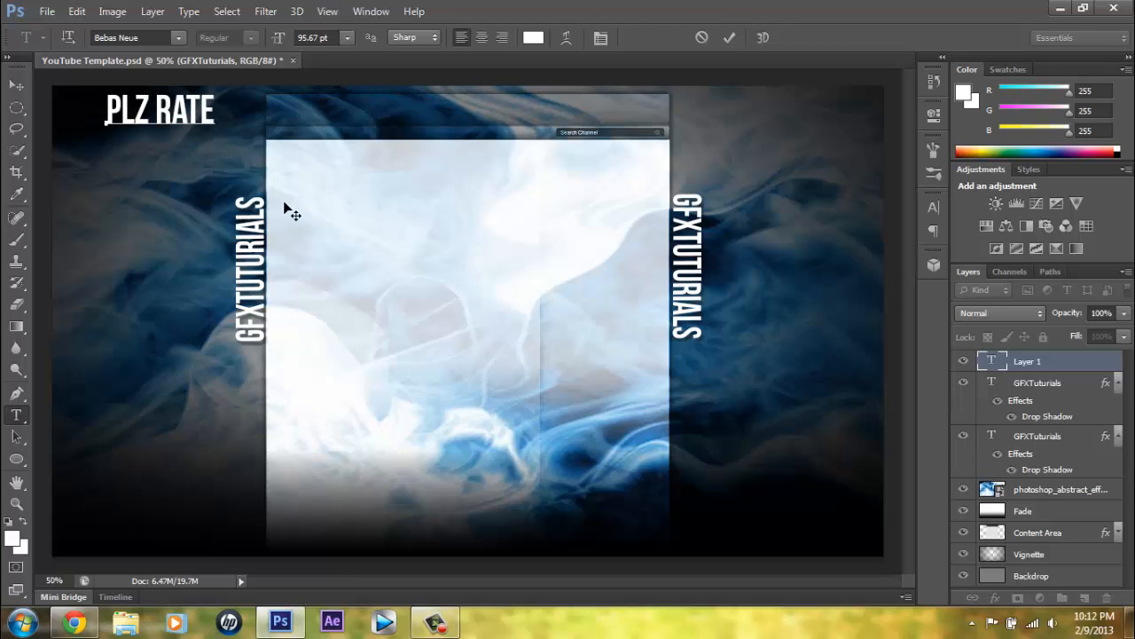
text(,COMMENT)
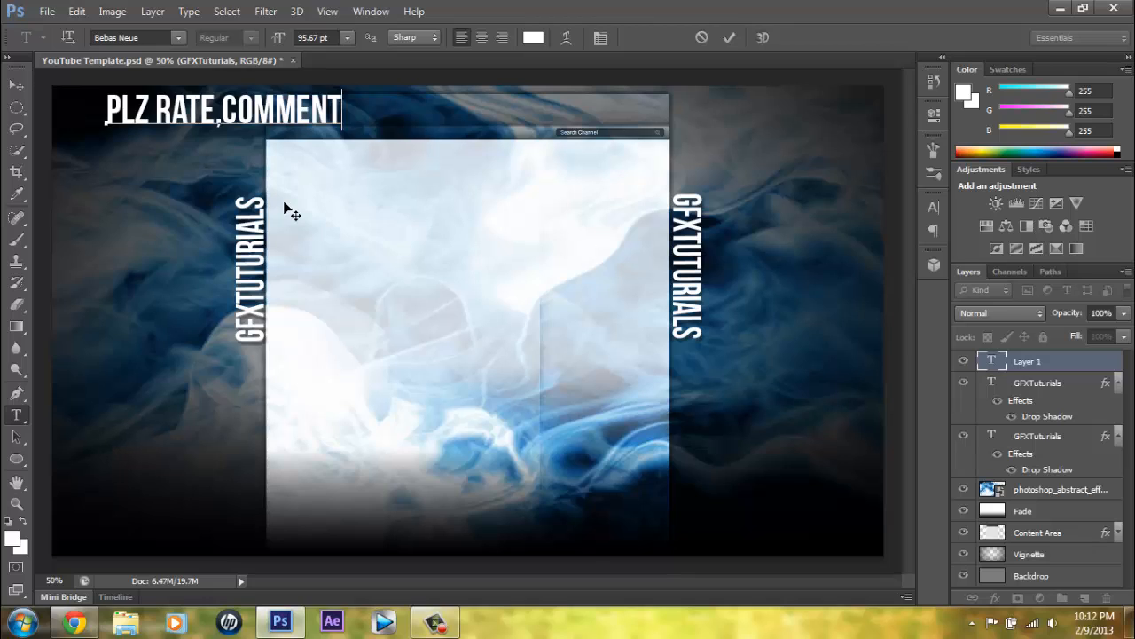
text(, AND SUBS)
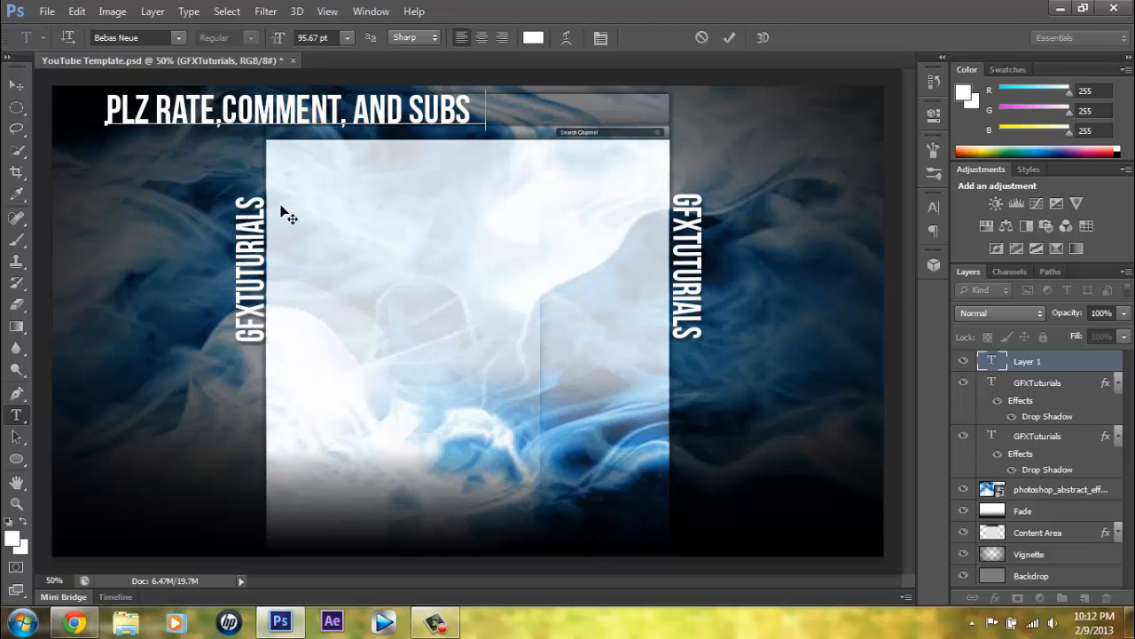
text(CRIBE)
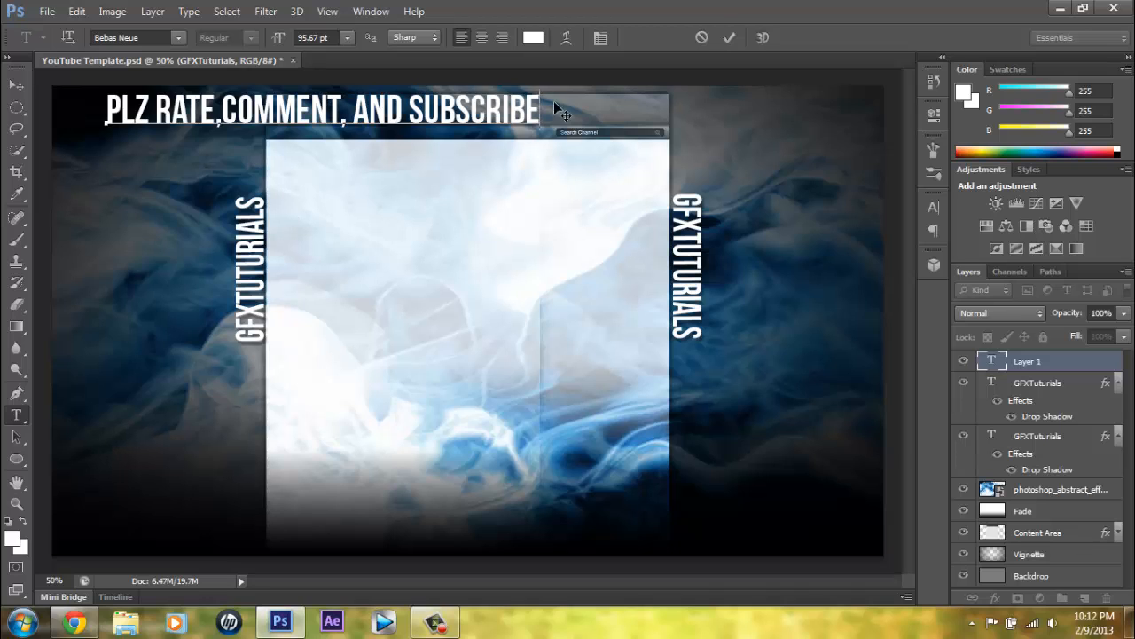
Reduce the whole "PLZ RATE,COMMENT, AND SUBSCRIBE" text to 35.67 pt and move it to the canvas's upper right, beside the content area.
drag(538, 111, 40, 105)
drag(284, 42, 229, 31)
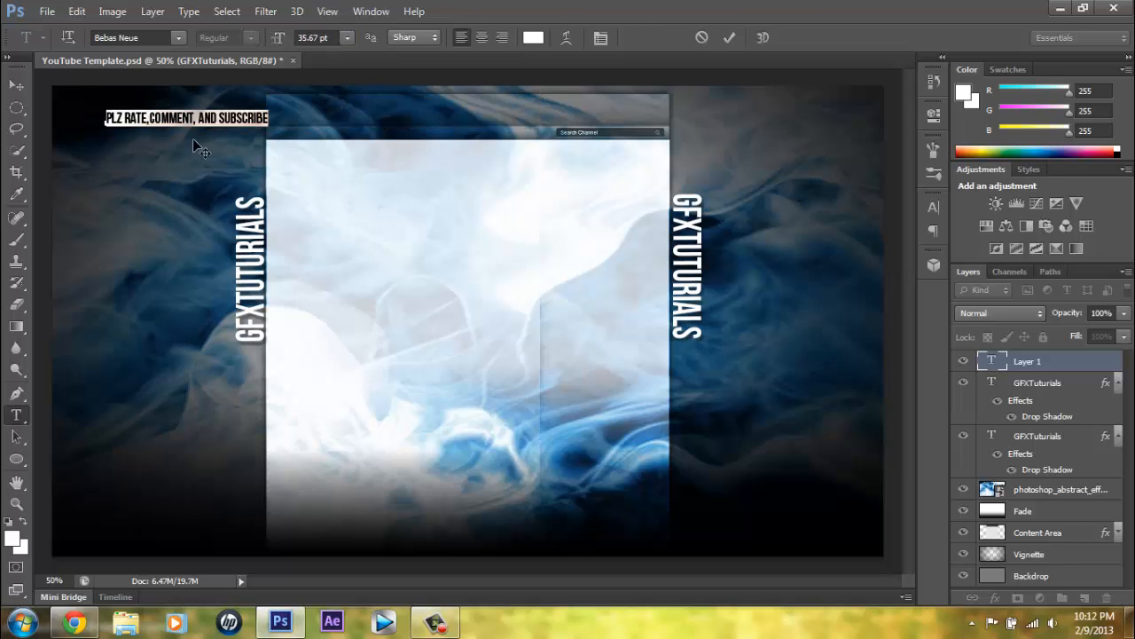
drag(192, 120, 873, 107)
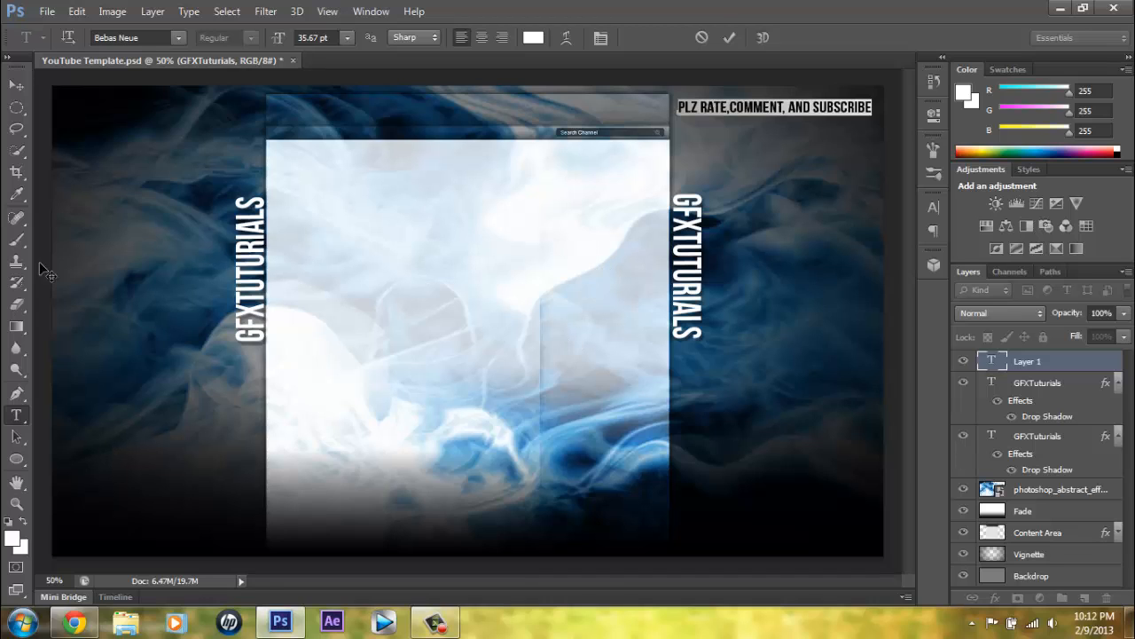
Shrink the "PLZ RATE,COMMENT, AND SUBSCRIBE" text with a slight clockwise tilt and place it beside the content area's upper right corner.
click(789, 107)
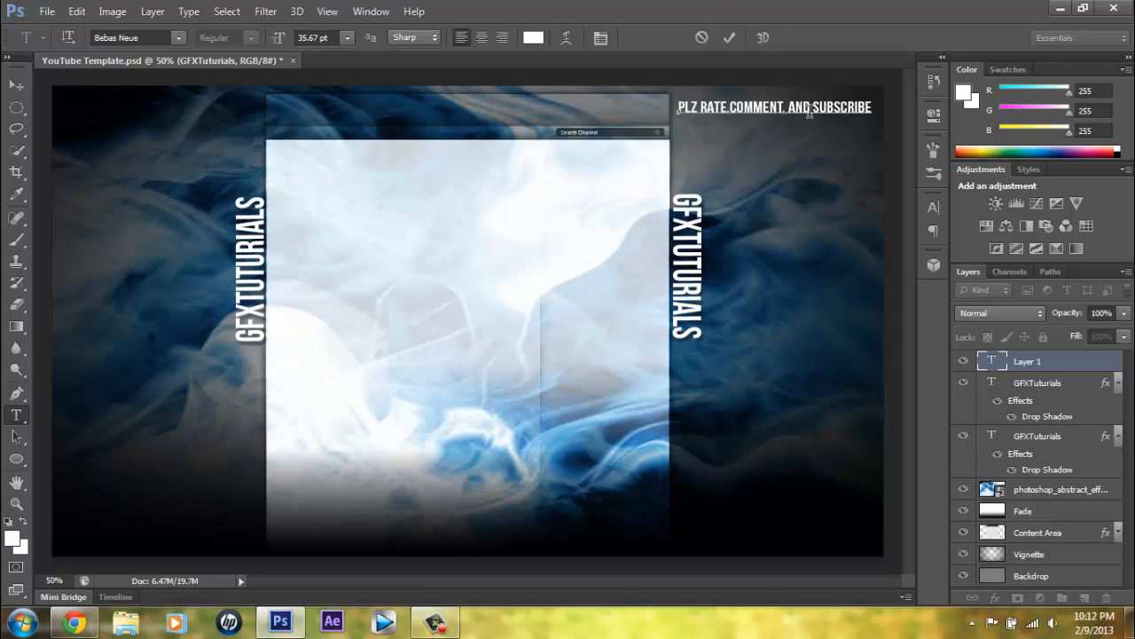
drag(862, 114, 809, 277)
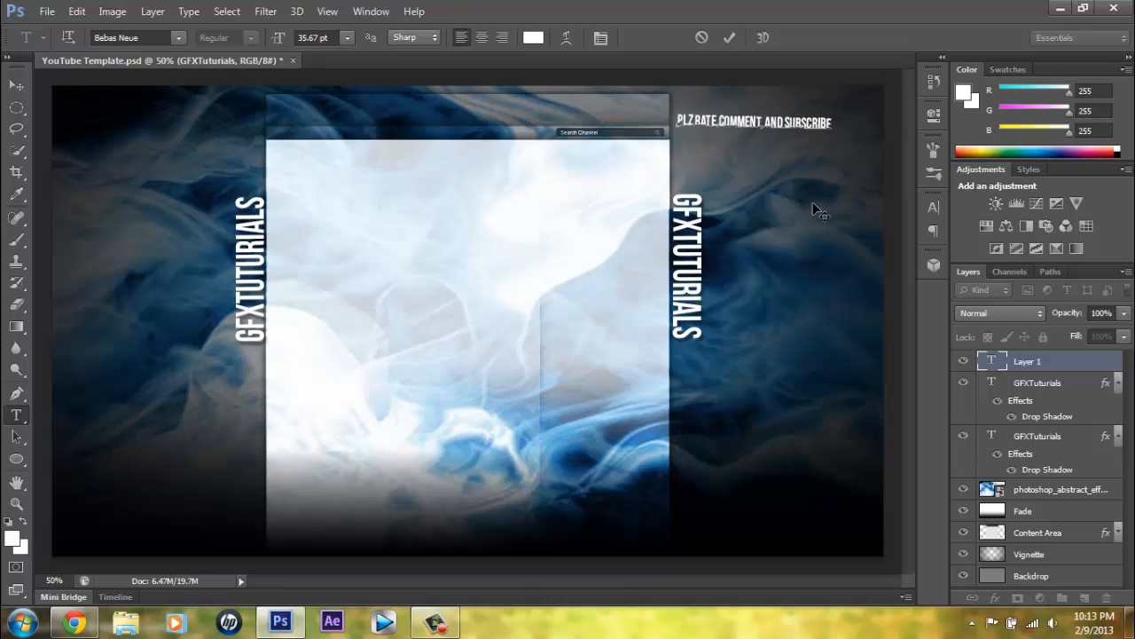
click(750, 129)
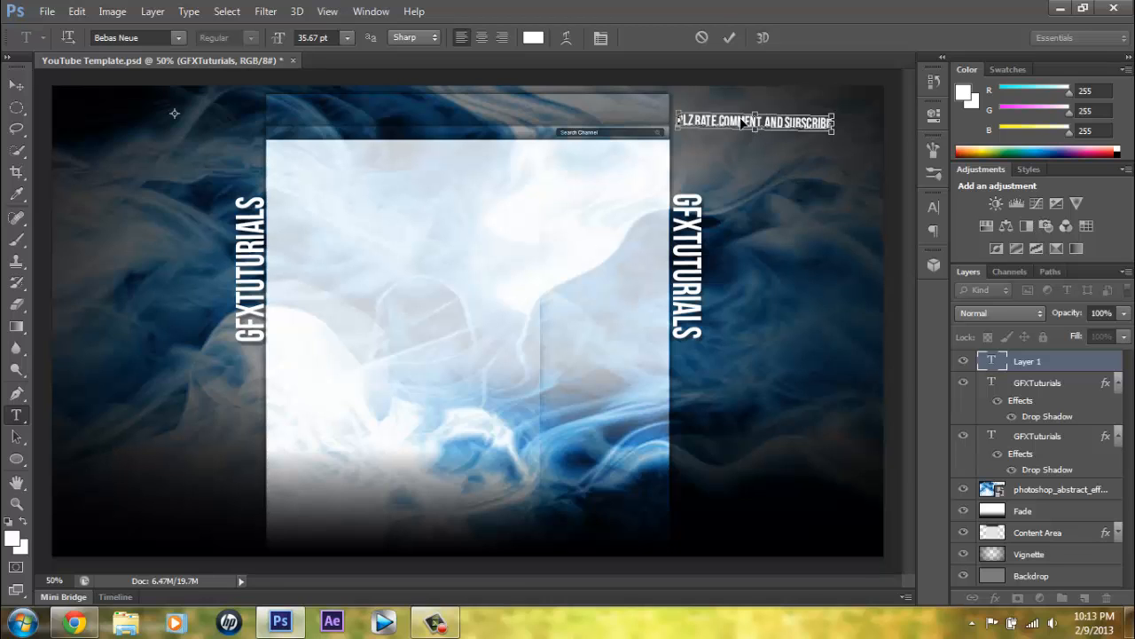
drag(741, 118, 737, 114)
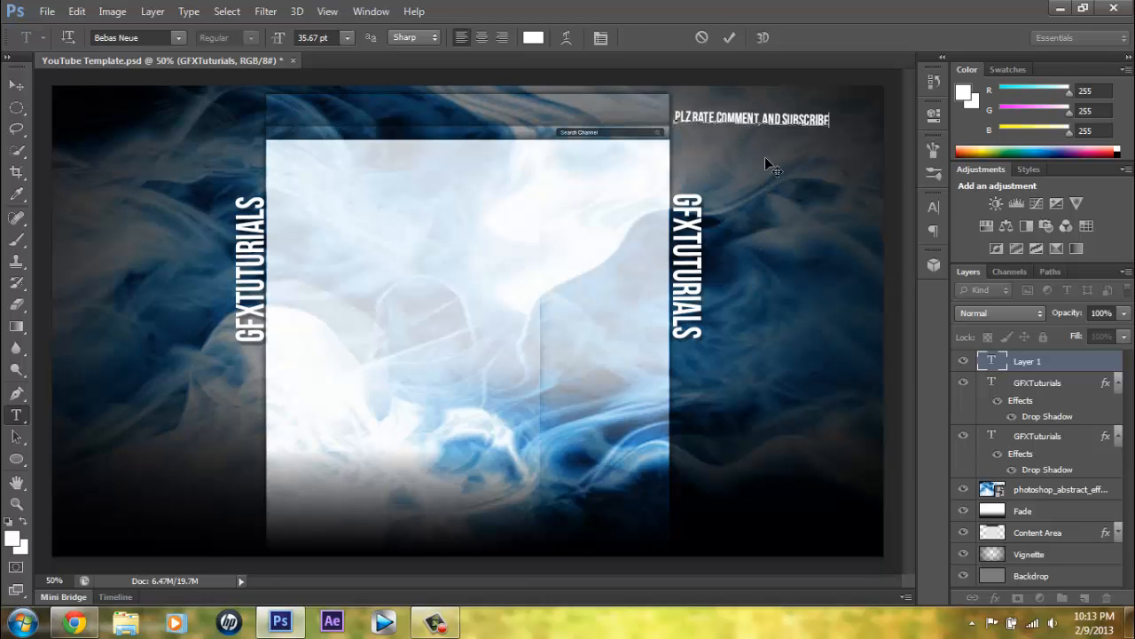
click(1074, 369)
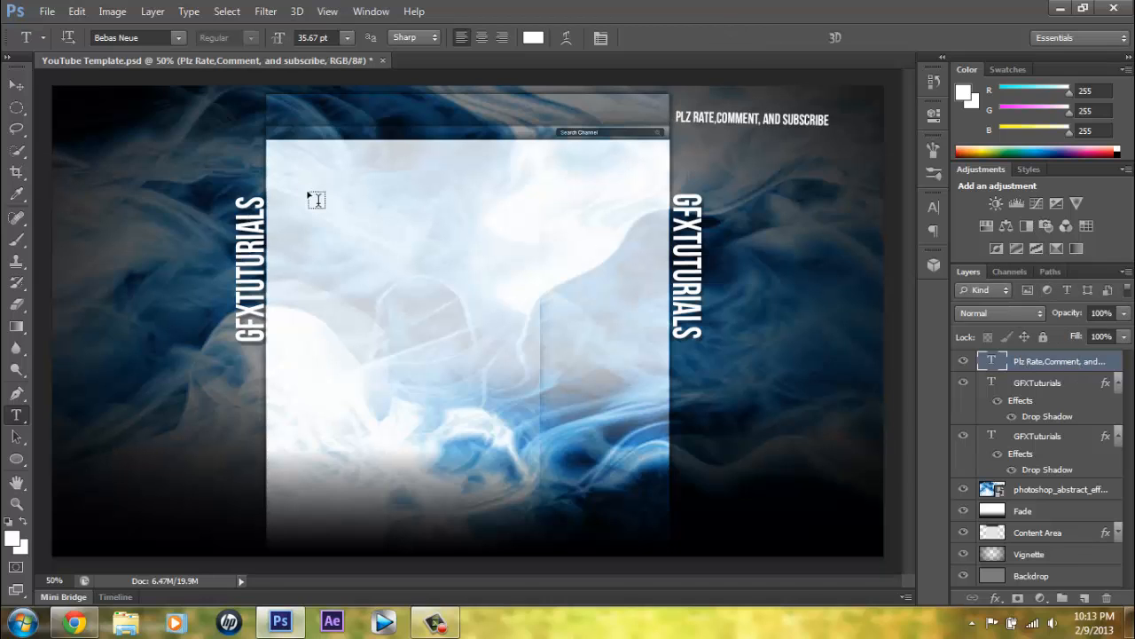
Set the Gradient tool to the white-to-light-blue preset, keeping the Normal blend mode.
click(23, 328)
click(69, 327)
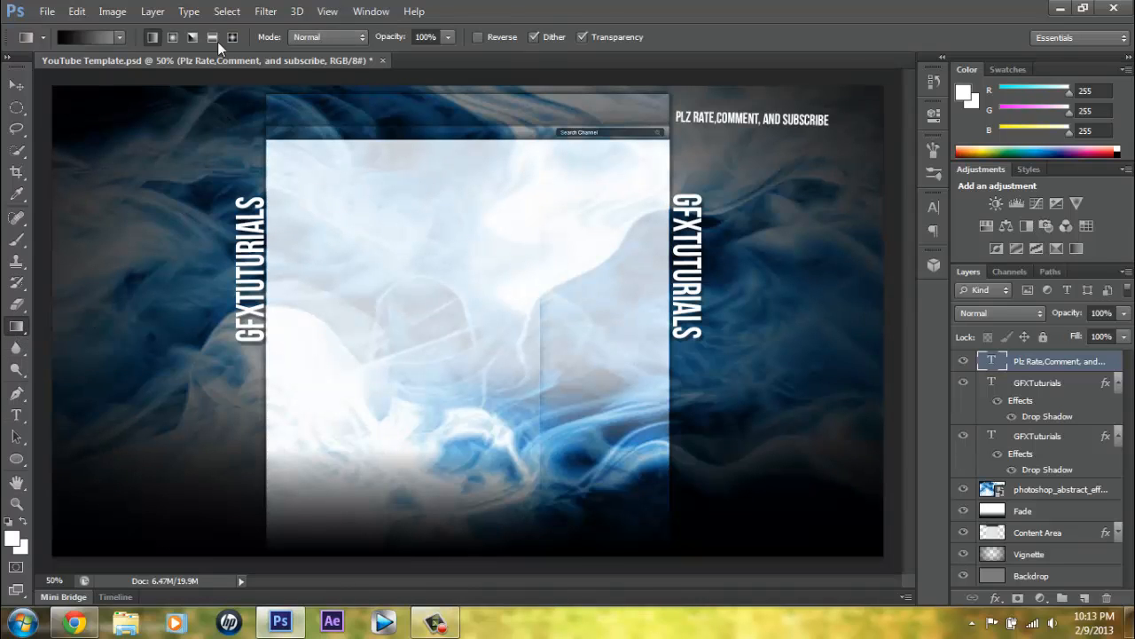
click(88, 36)
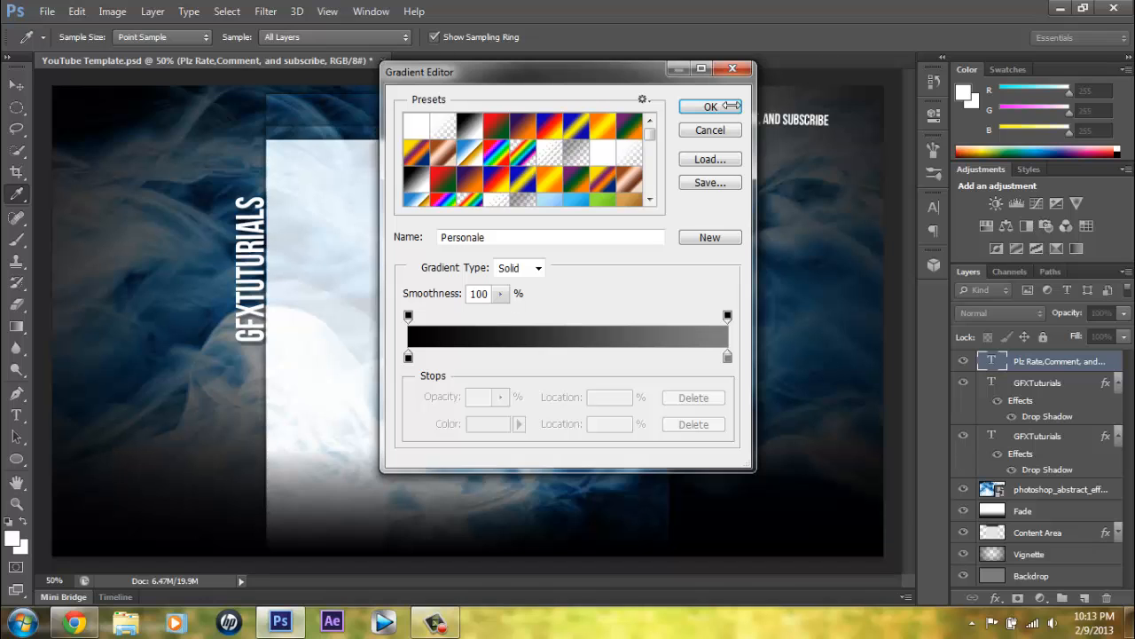
click(732, 70)
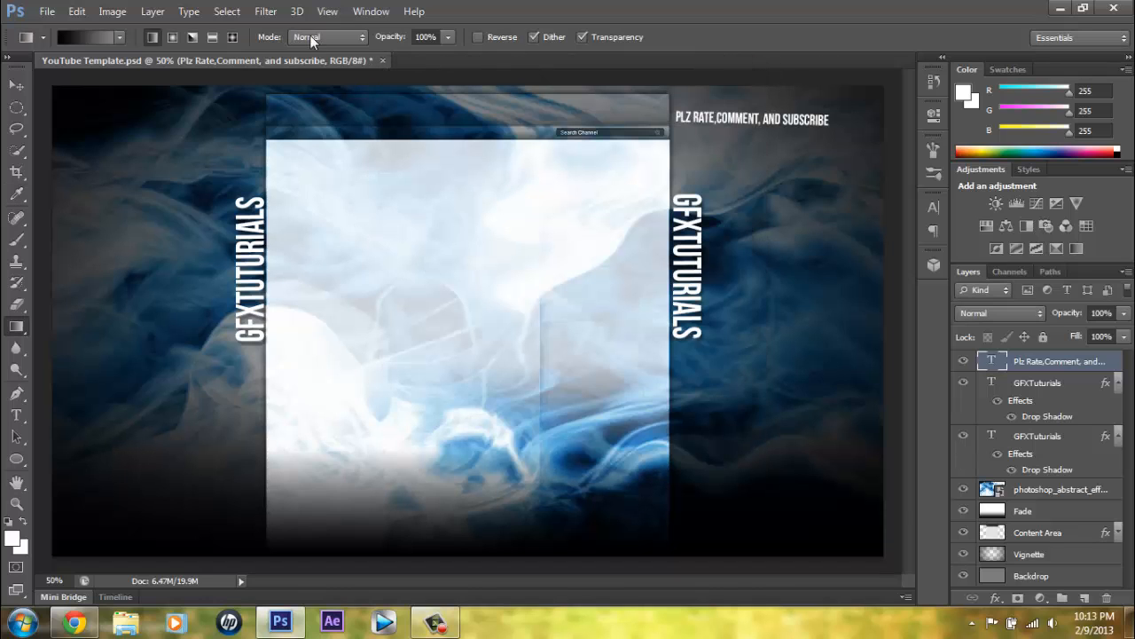
click(312, 37)
click(320, 46)
click(110, 40)
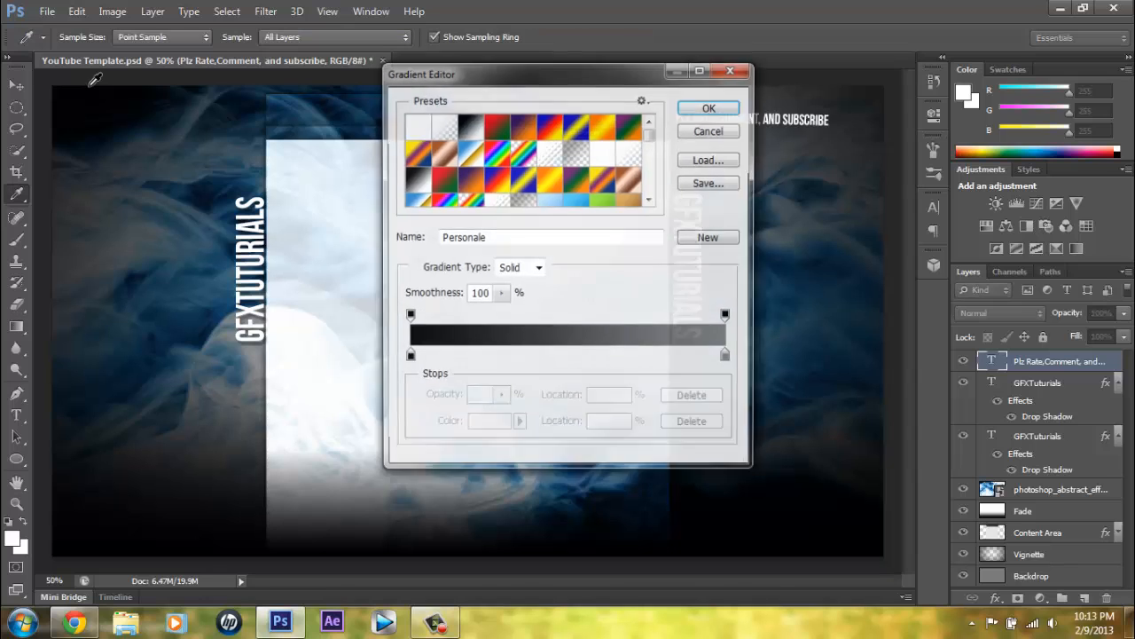
mouse_move(648, 146)
mouse_down()
mouse_move(652, 186)
mouse_move(650, 165)
mouse_up()
click(631, 157)
click(707, 110)
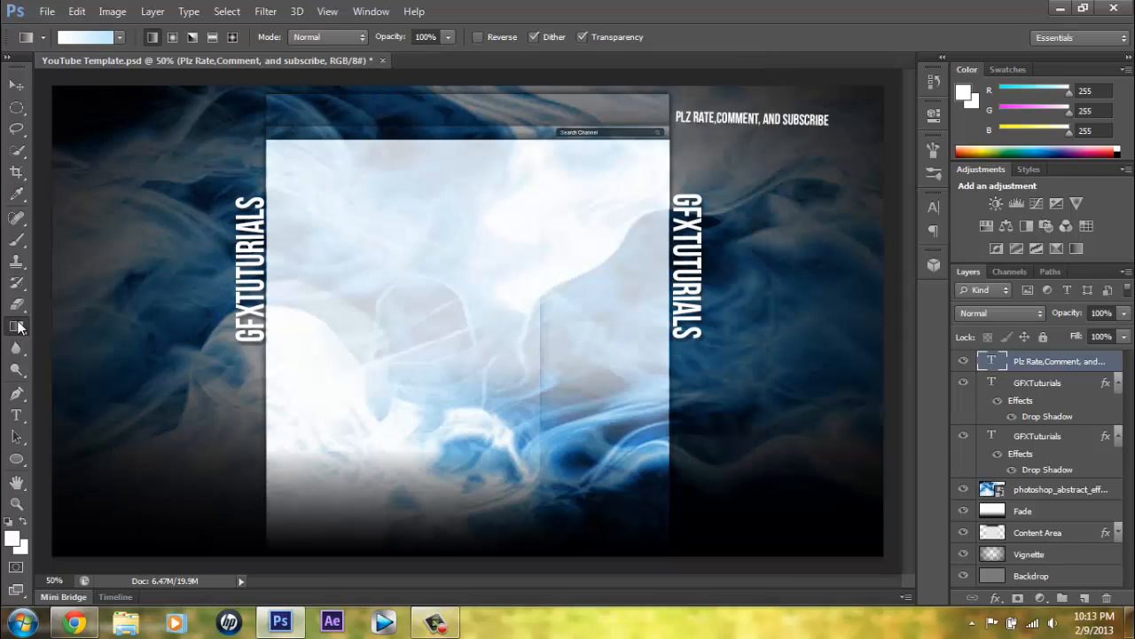
Fill the Backdrop layer with the gradient diagonally from the canvas's upper left corner to its lower right corner.
right_click(19, 326)
click(58, 325)
click(1086, 578)
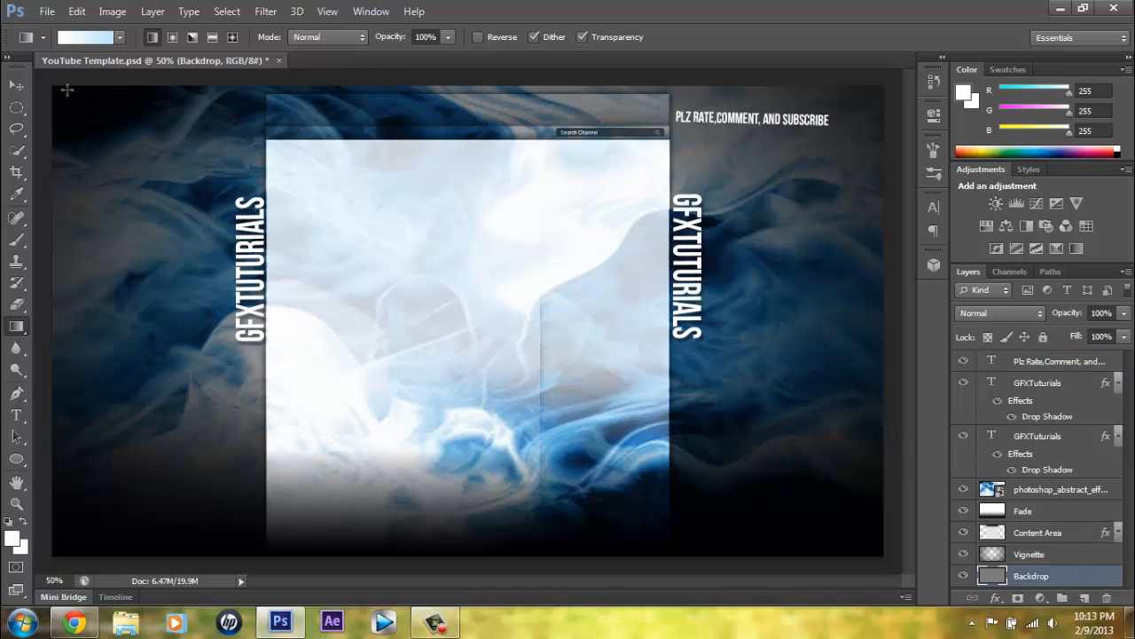
drag(64, 89, 893, 557)
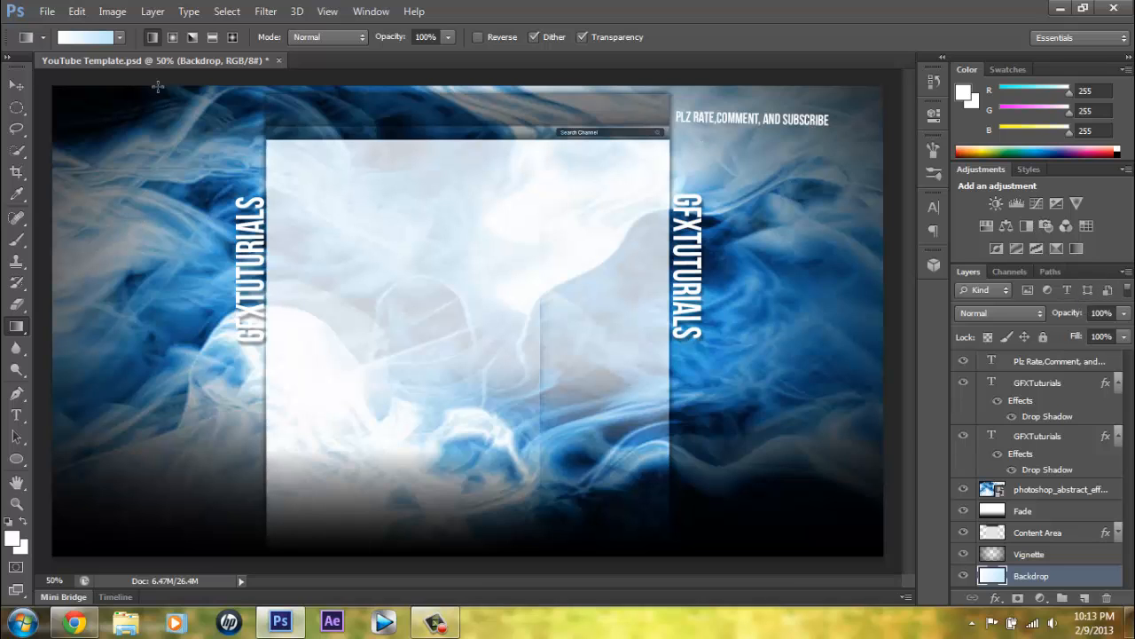
Place the cracks image from the Desktop's GFX folder into the document directly above the Backdrop layer.
click(17, 86)
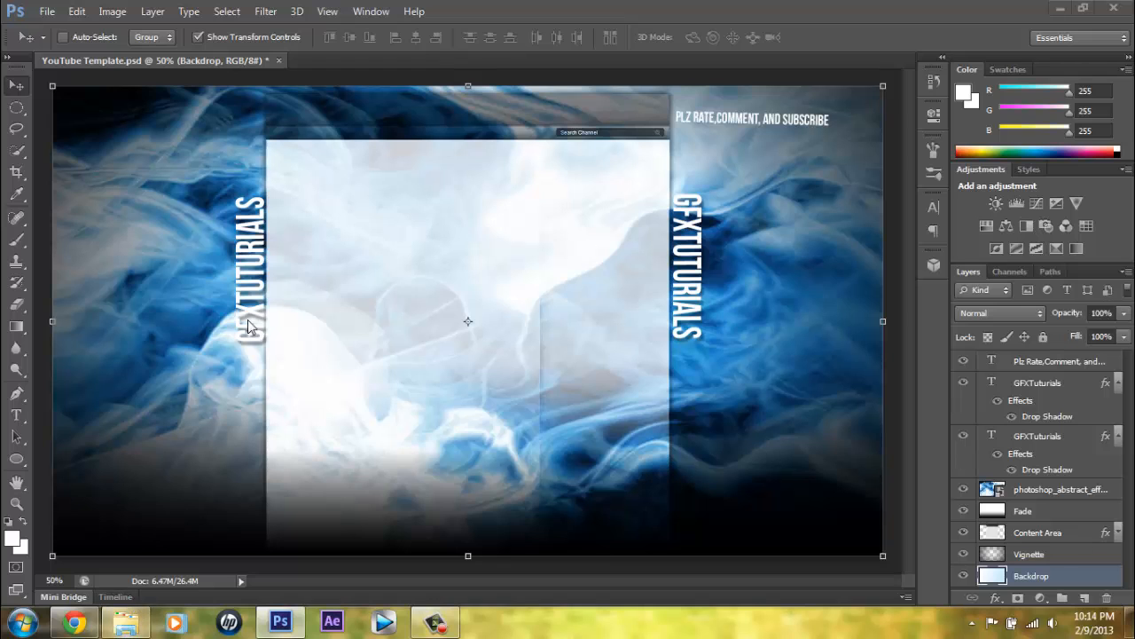
key(super+e)
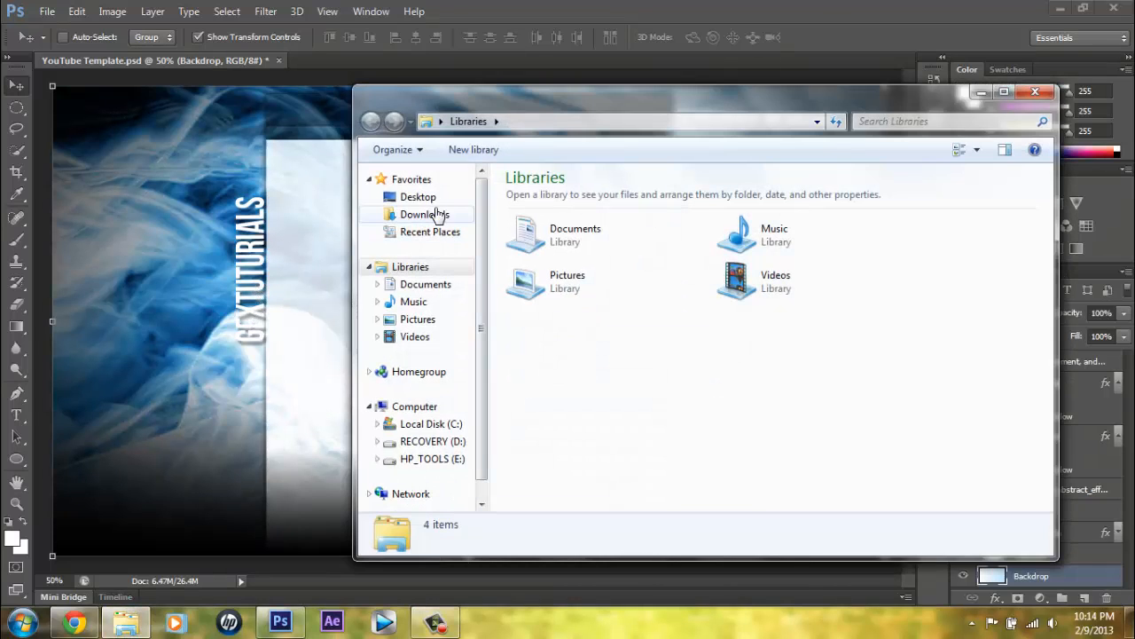
click(434, 197)
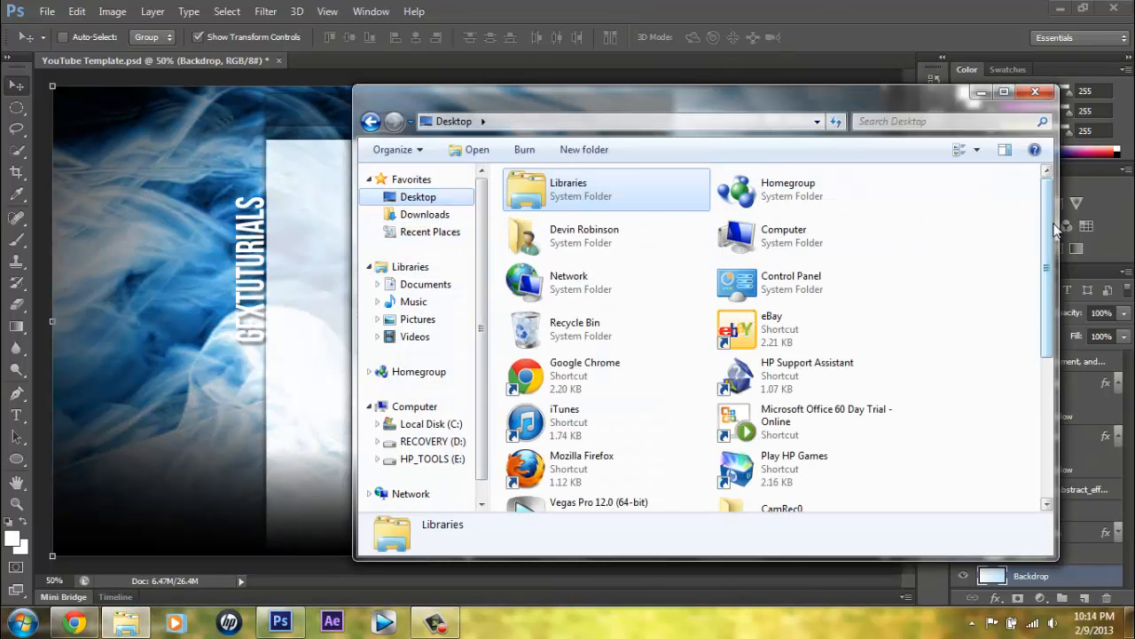
drag(1049, 230, 1069, 413)
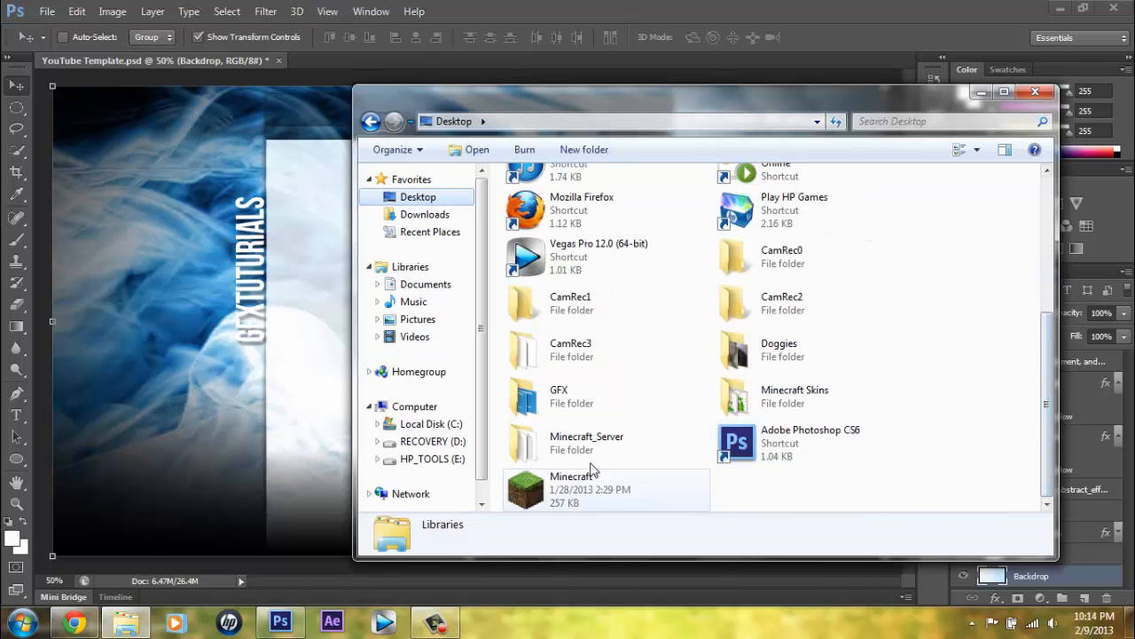
double_click(557, 397)
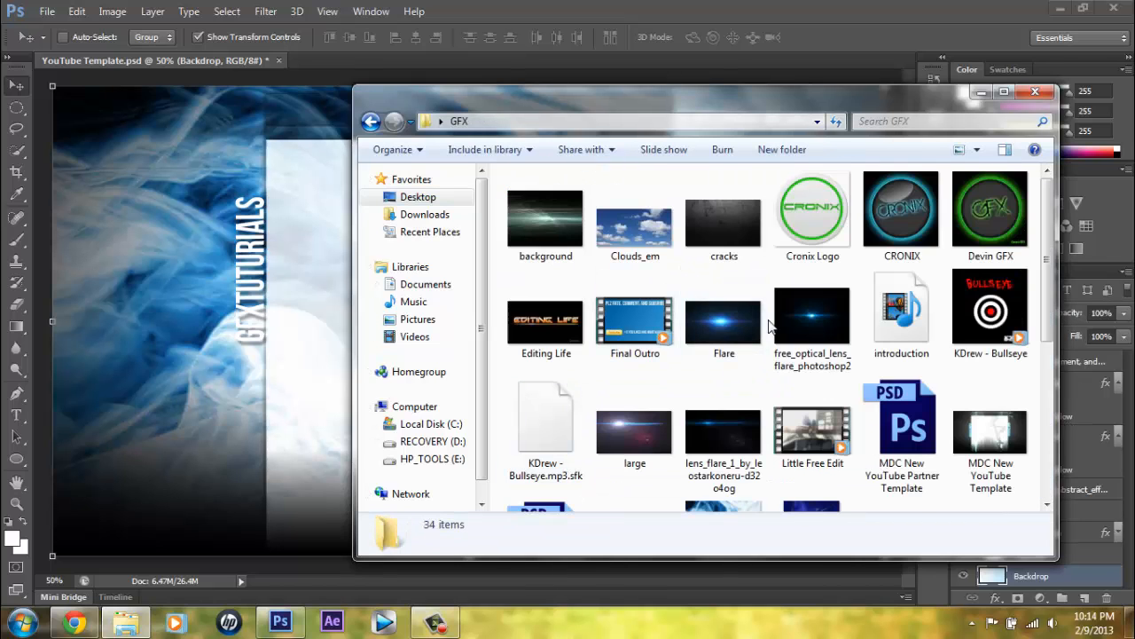
scroll(770, 326, down, 5)
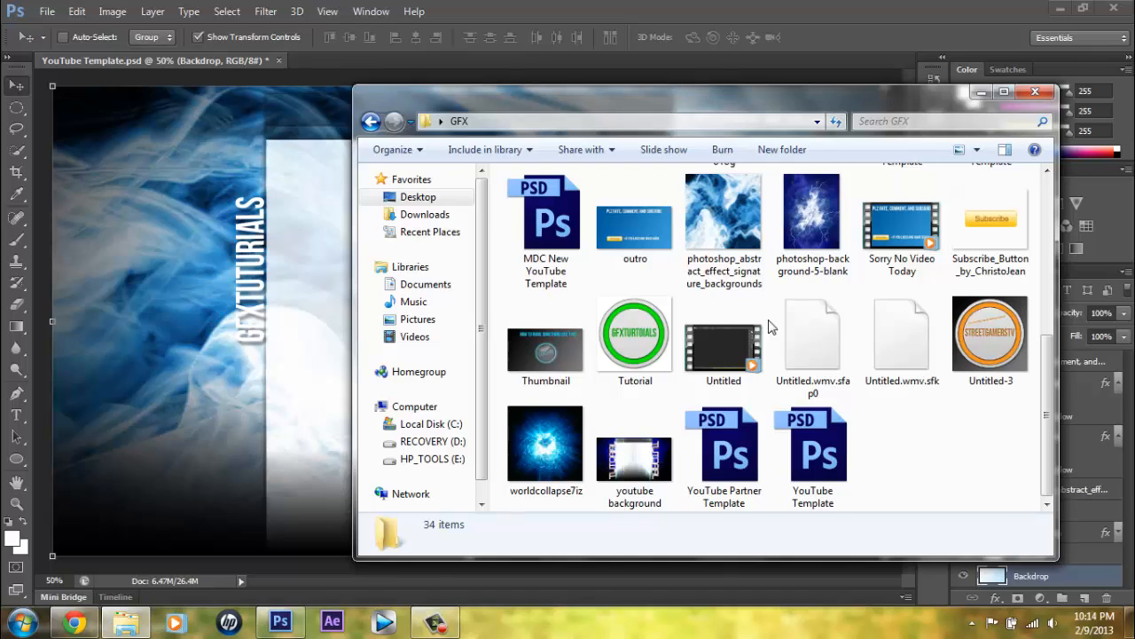
scroll(770, 327, up, 5)
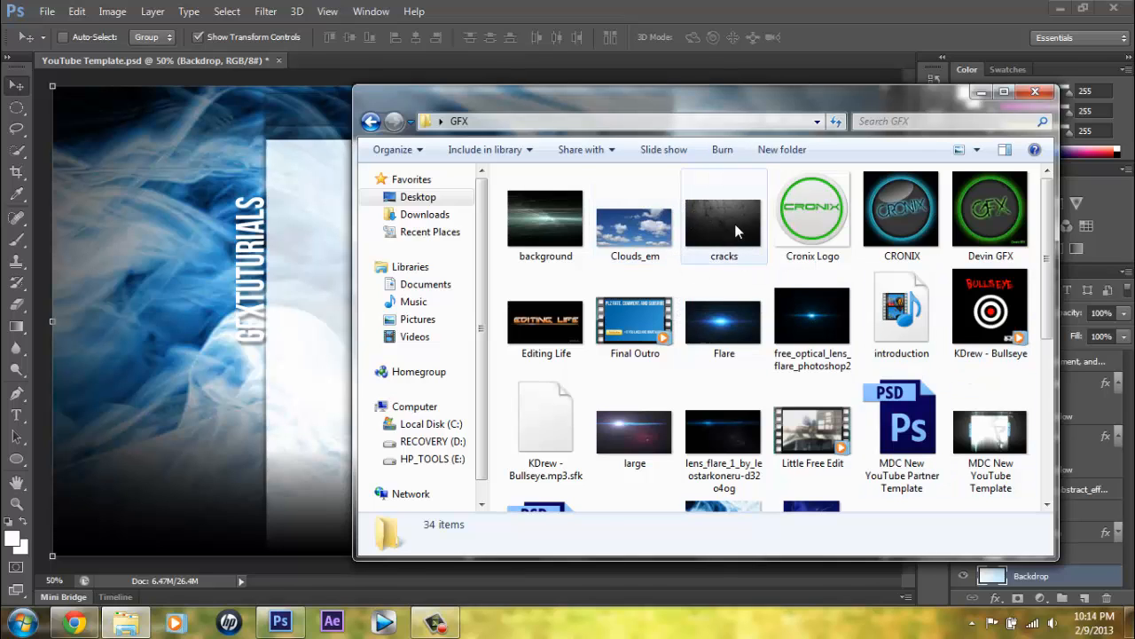
drag(735, 224, 284, 255)
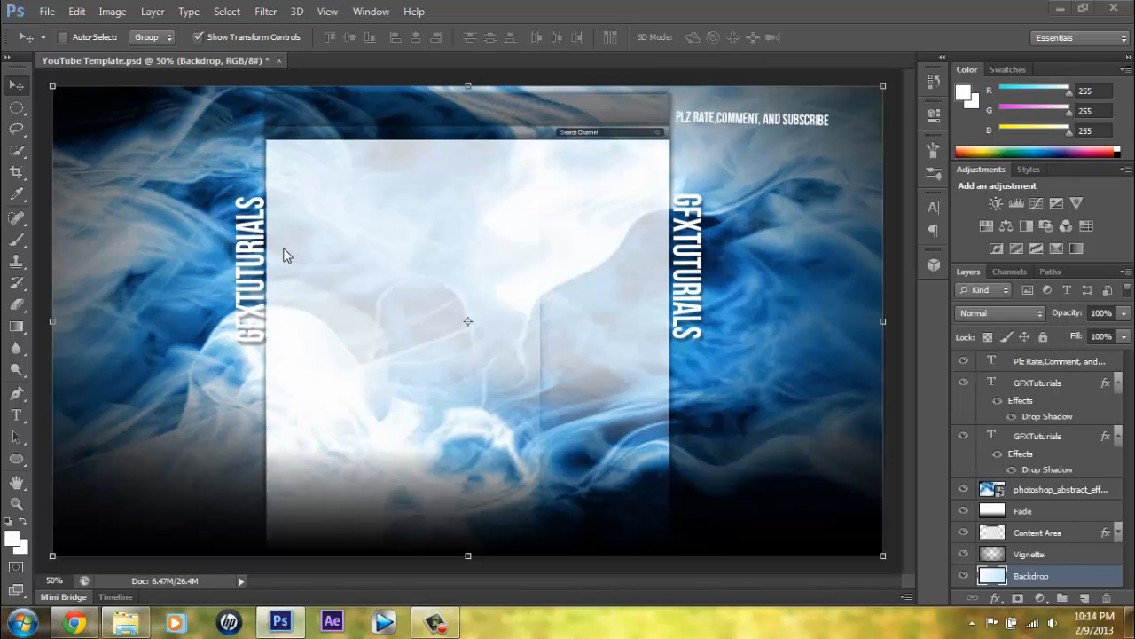
click(126, 623)
click(1034, 92)
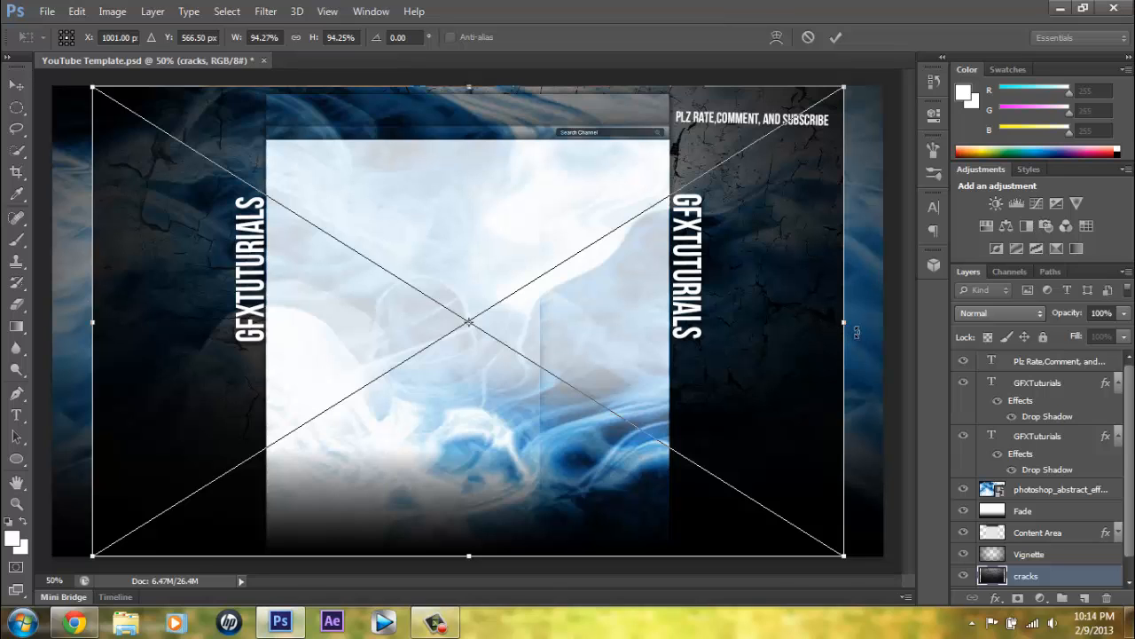
Stretch the cracks image horizontally to 104.17% so it spans the full canvas width, and commit the placement.
drag(842, 322, 883, 322)
drag(93, 322, 52, 322)
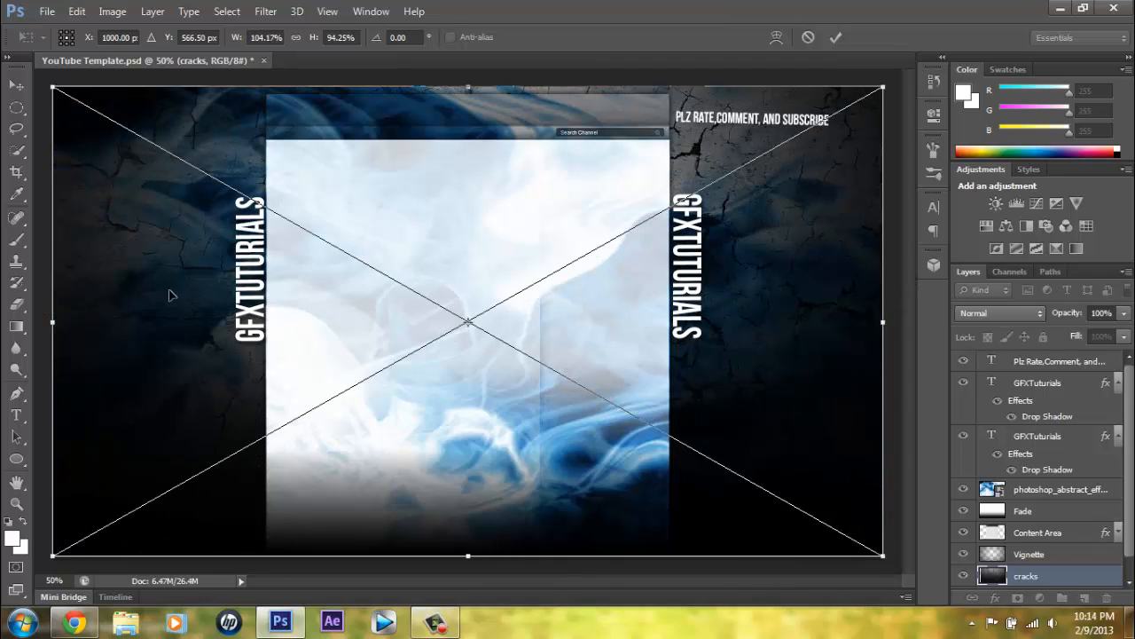
right_click(529, 228)
click(583, 236)
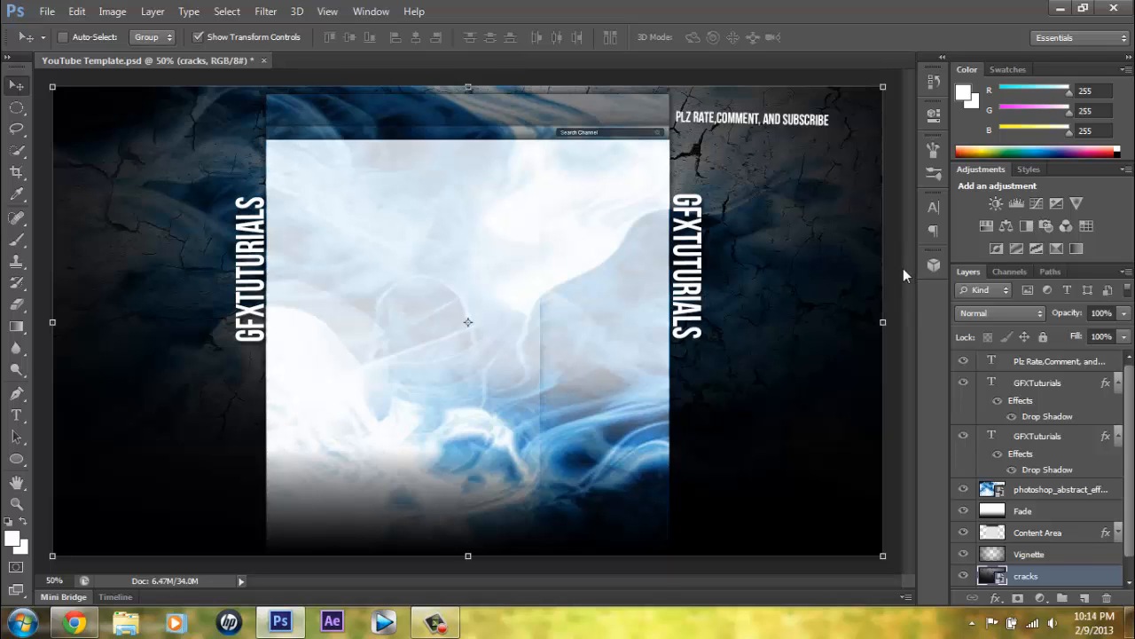
Move the "PLZ RATE,COMMENT, AND SUBSCRIBE" text to the canvas's upper left, beside the content area.
click(16, 415)
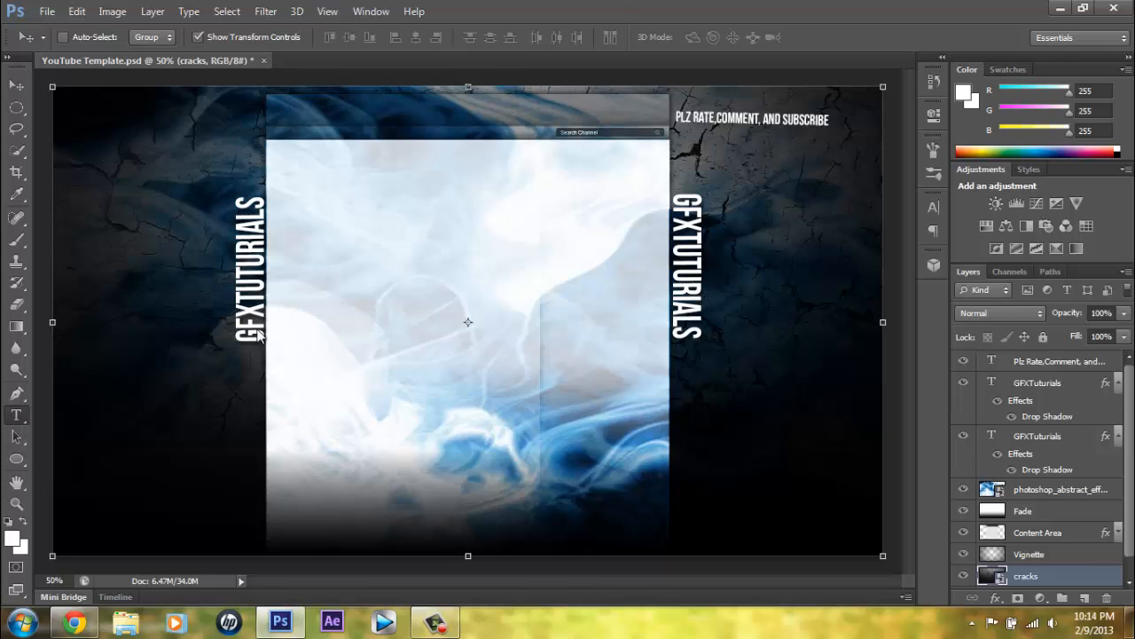
click(1044, 371)
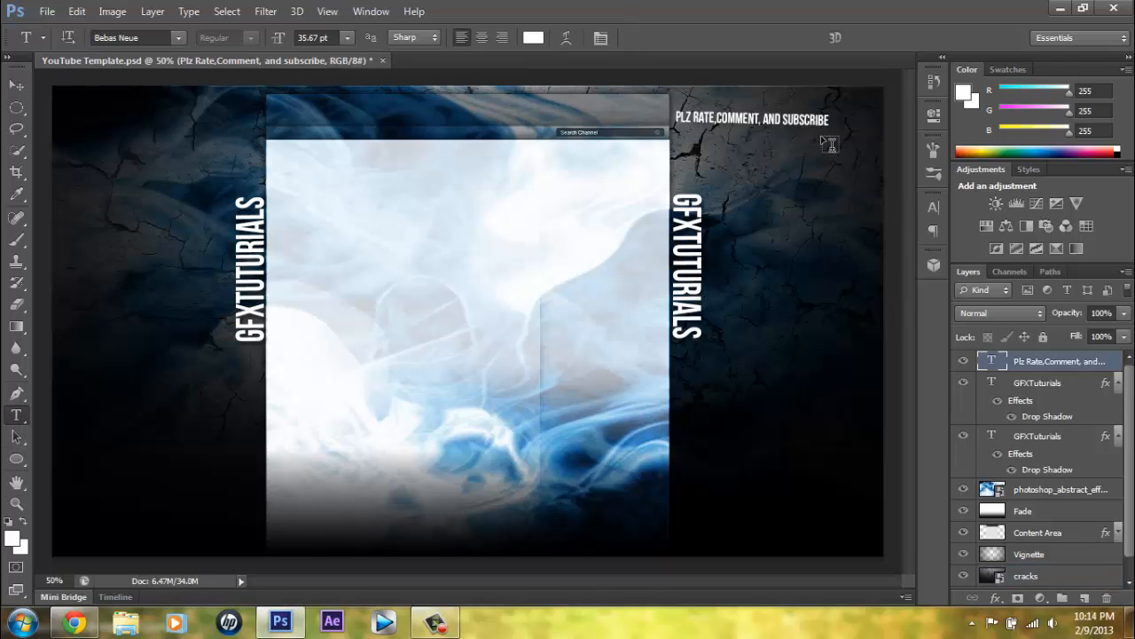
drag(802, 119, 209, 127)
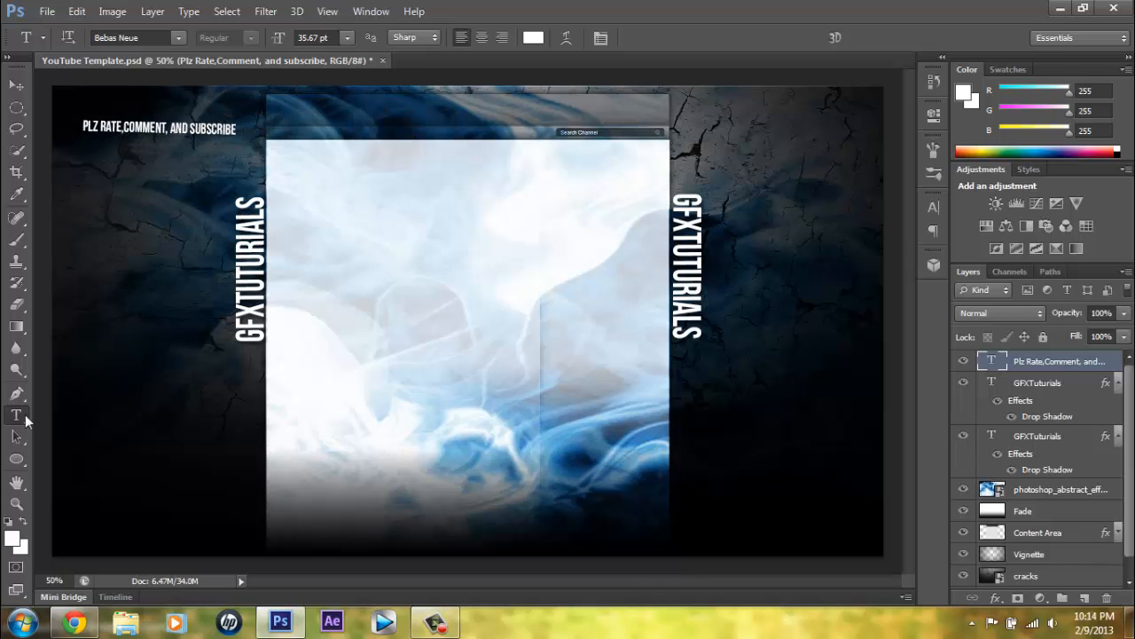
Add the text "HIT THAT SUB BUTTON" near the canvas's upper right corner, level with the message on the opposite side.
click(736, 165)
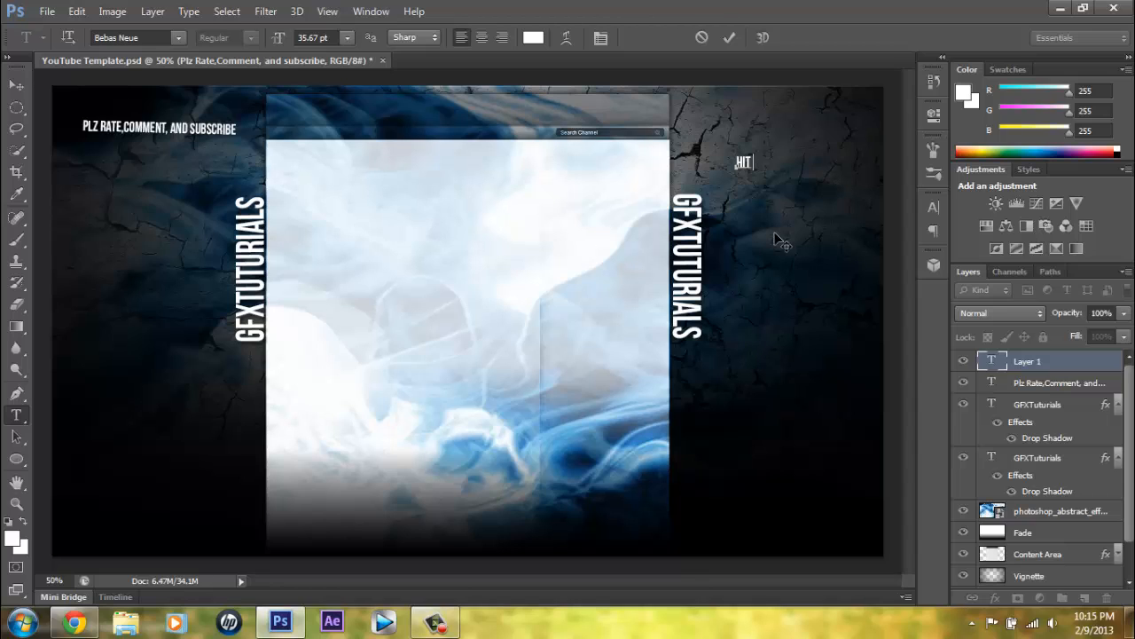
text(HIT THAT SUB BUTTON)
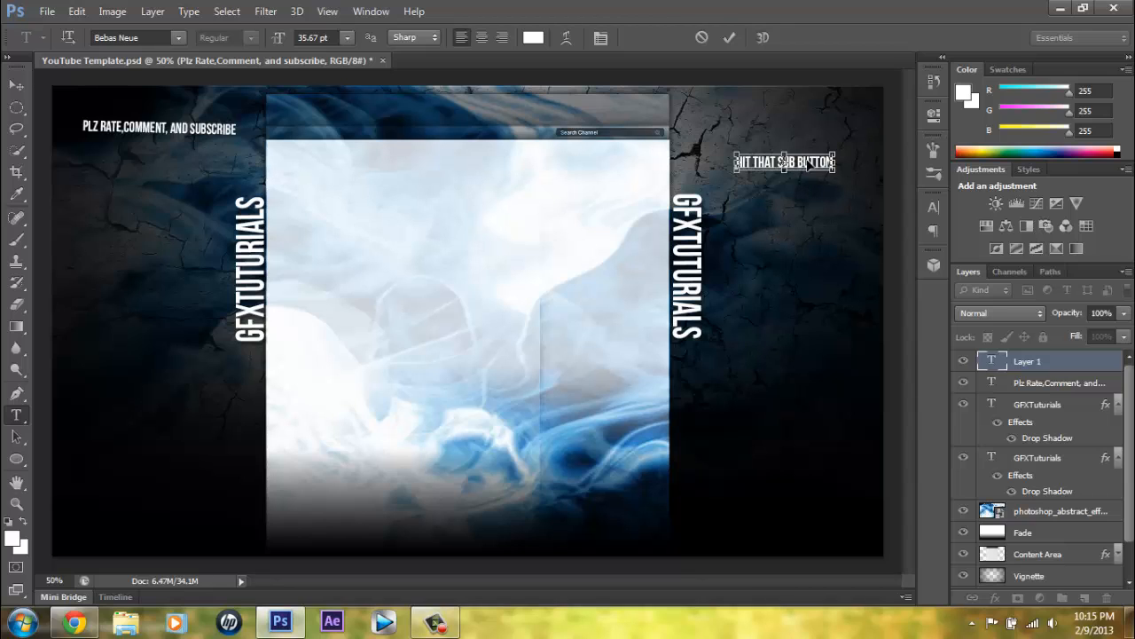
drag(810, 162, 827, 124)
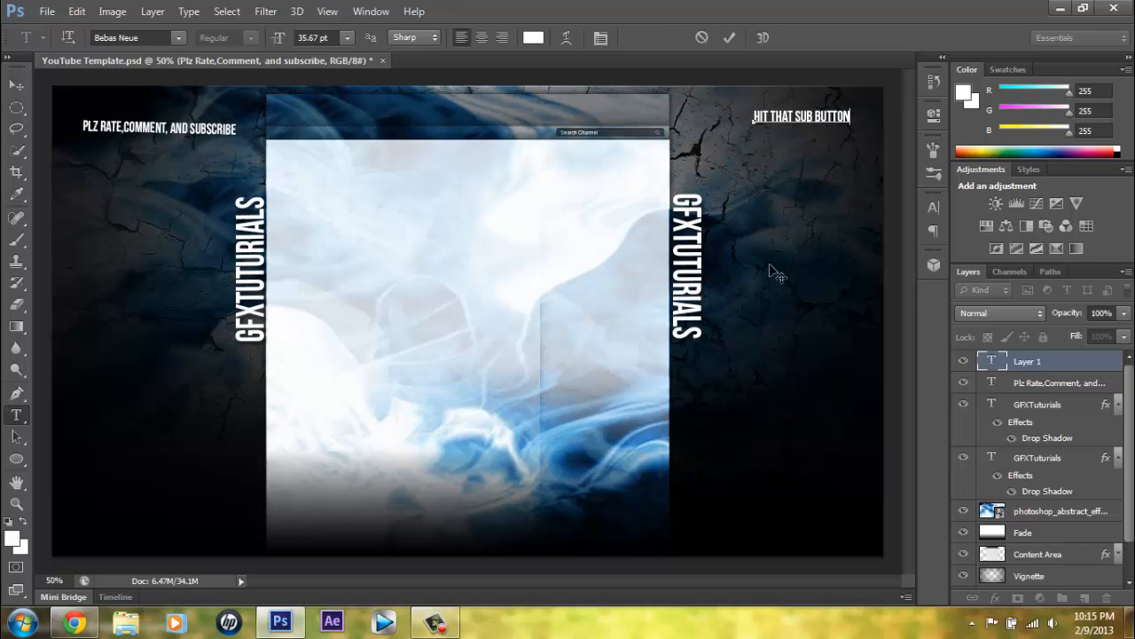
Switch to Windows Explorer and browse the Desktop's GFX folder for a lens flare image.
click(125, 622)
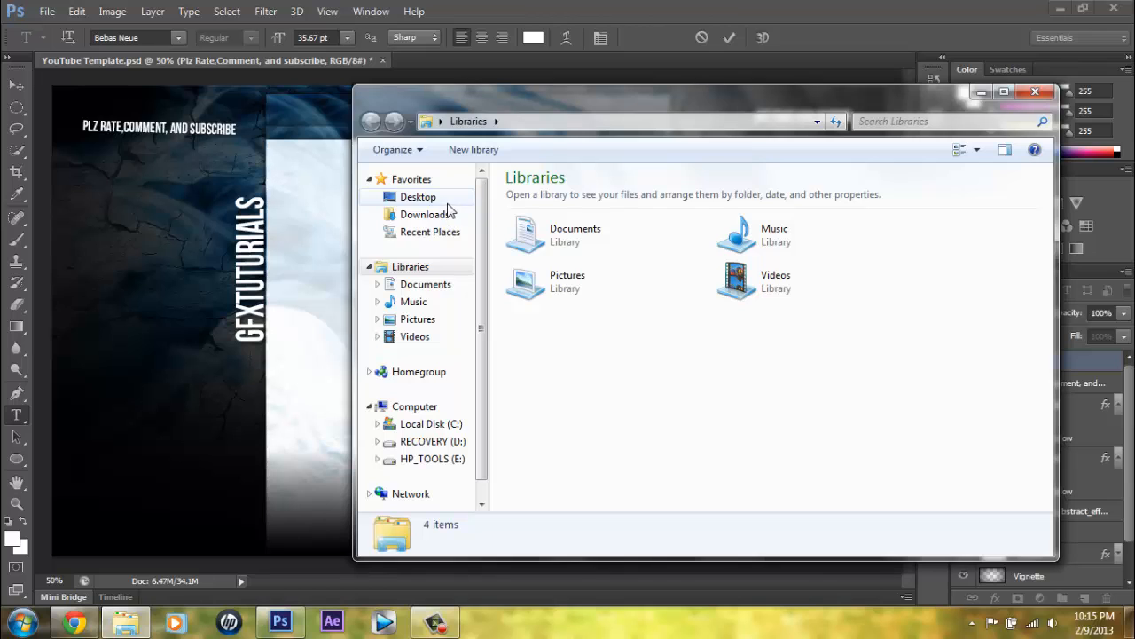
click(448, 200)
drag(1049, 254, 1049, 456)
double_click(609, 401)
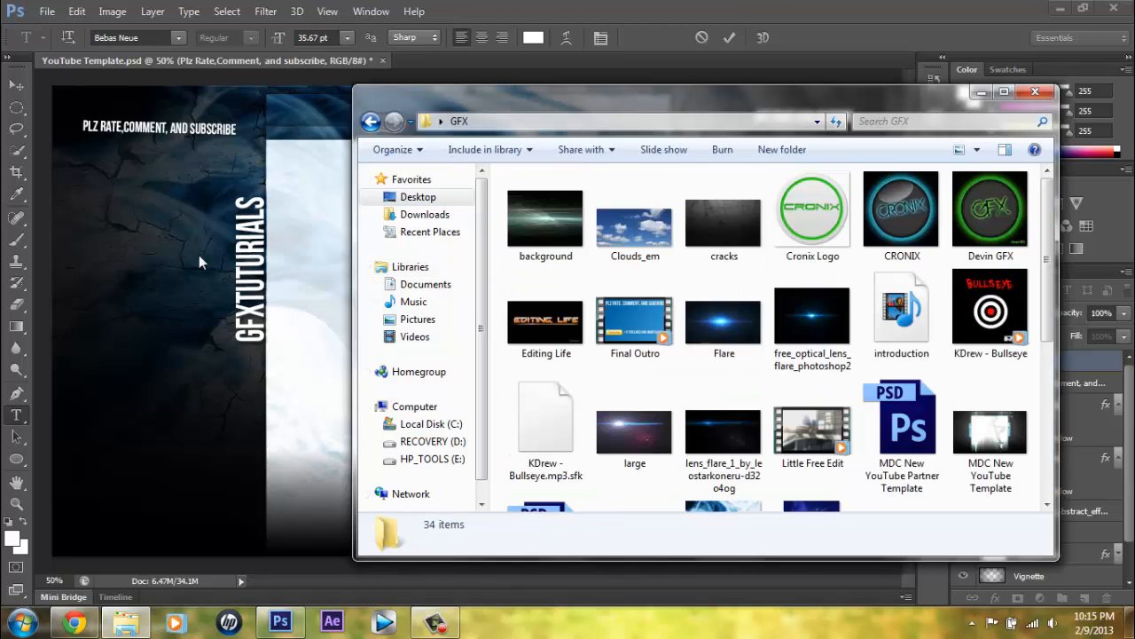
scroll(768, 329, down, 3)
scroll(769, 330, up, 3)
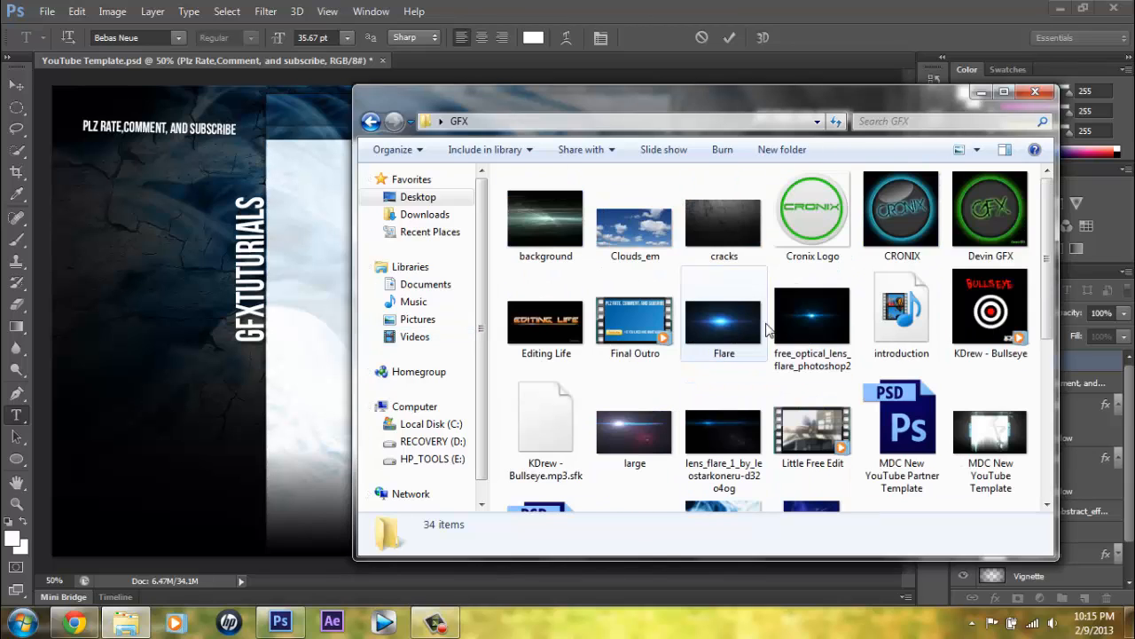
drag(868, 100, 823, 133)
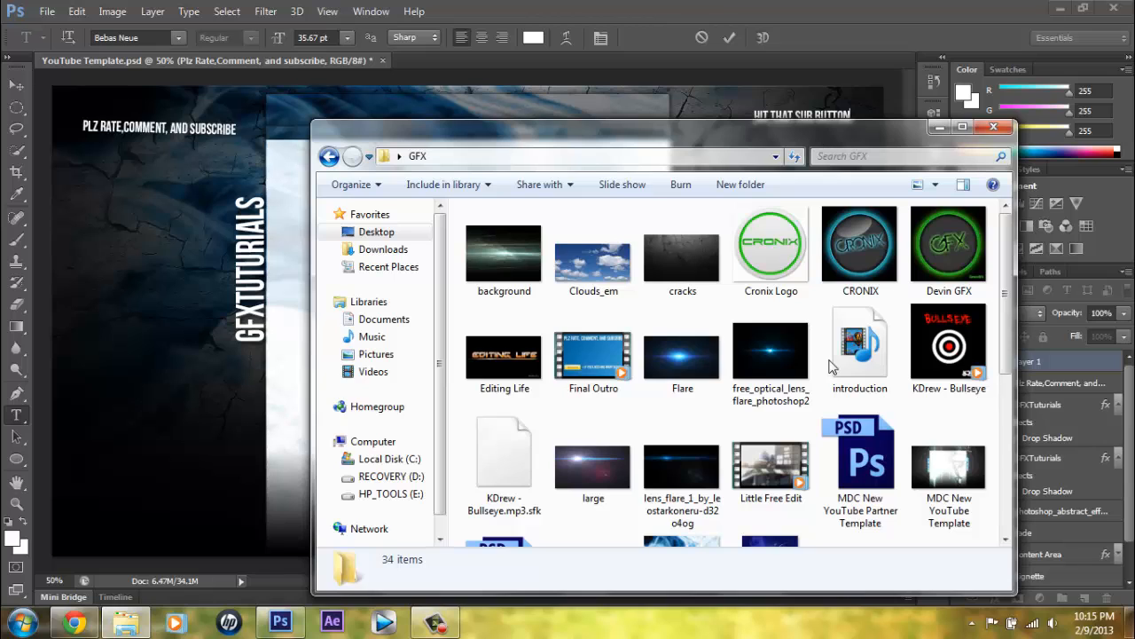
scroll(851, 402, down, 3)
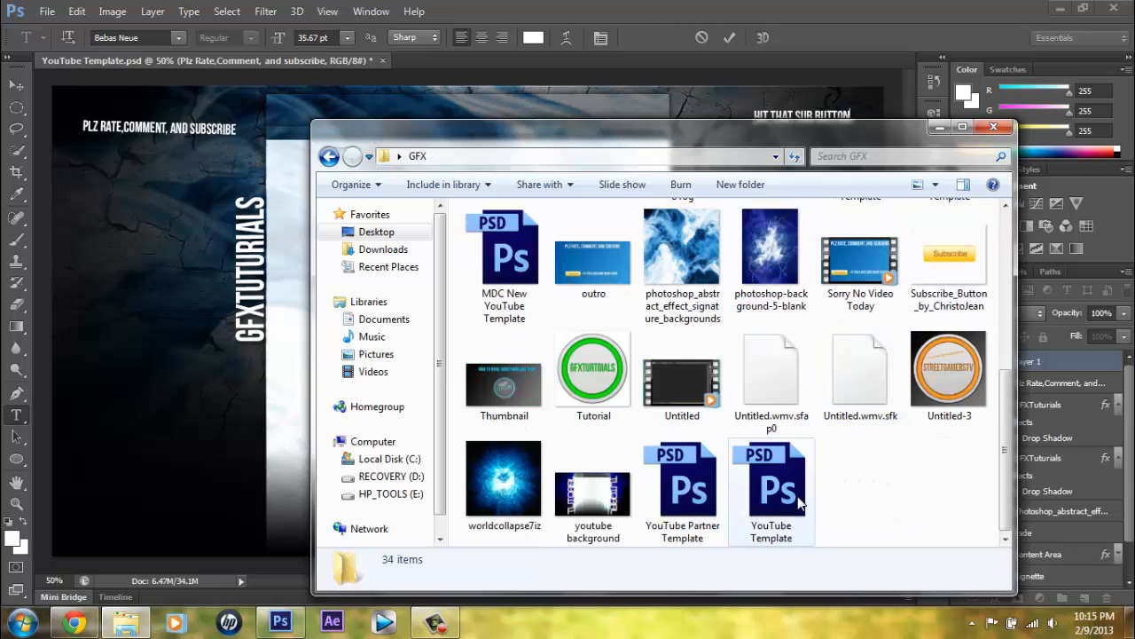
scroll(893, 502, up, 3)
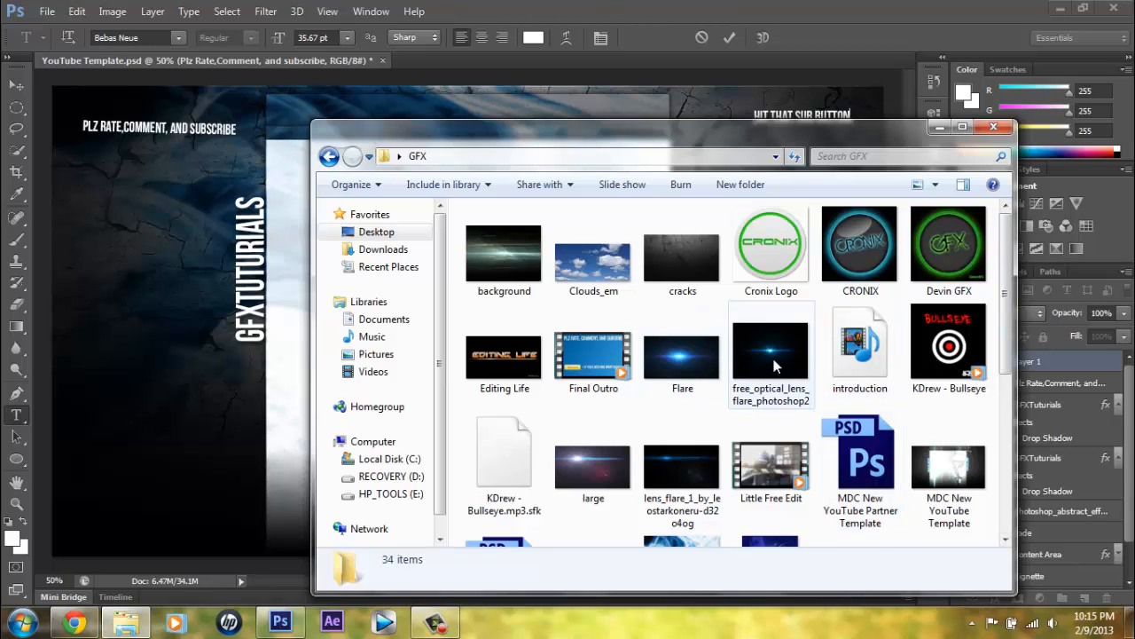
Place the Flare image from the GFX folder into the document directly above the Vignette layer.
drag(681, 359, 174, 311)
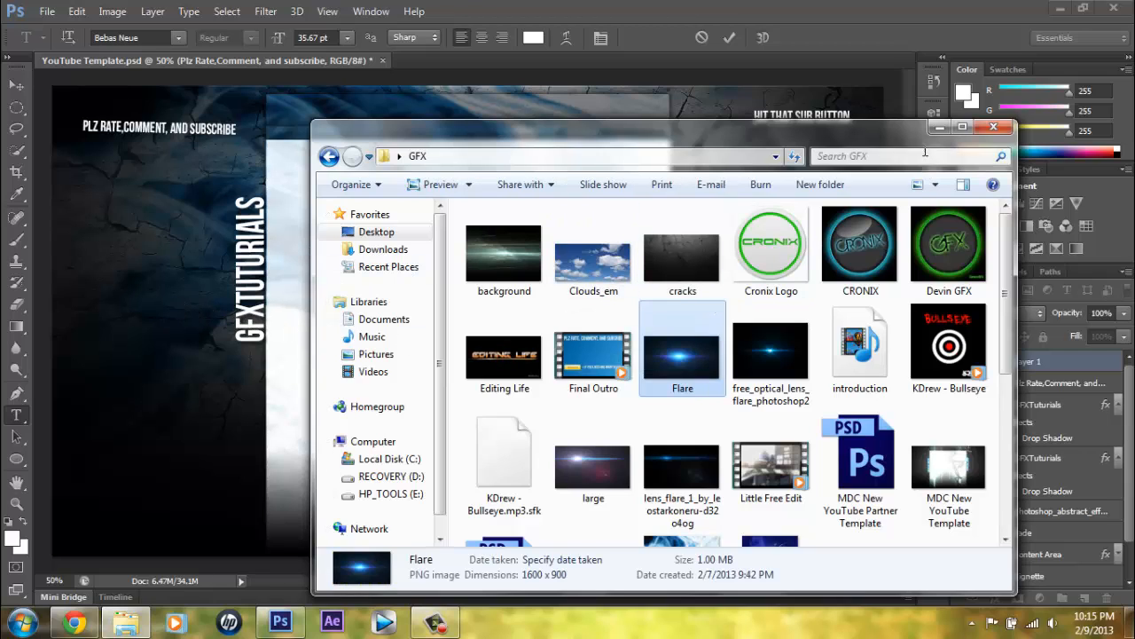
click(939, 127)
scroll(1065, 567, down, 3)
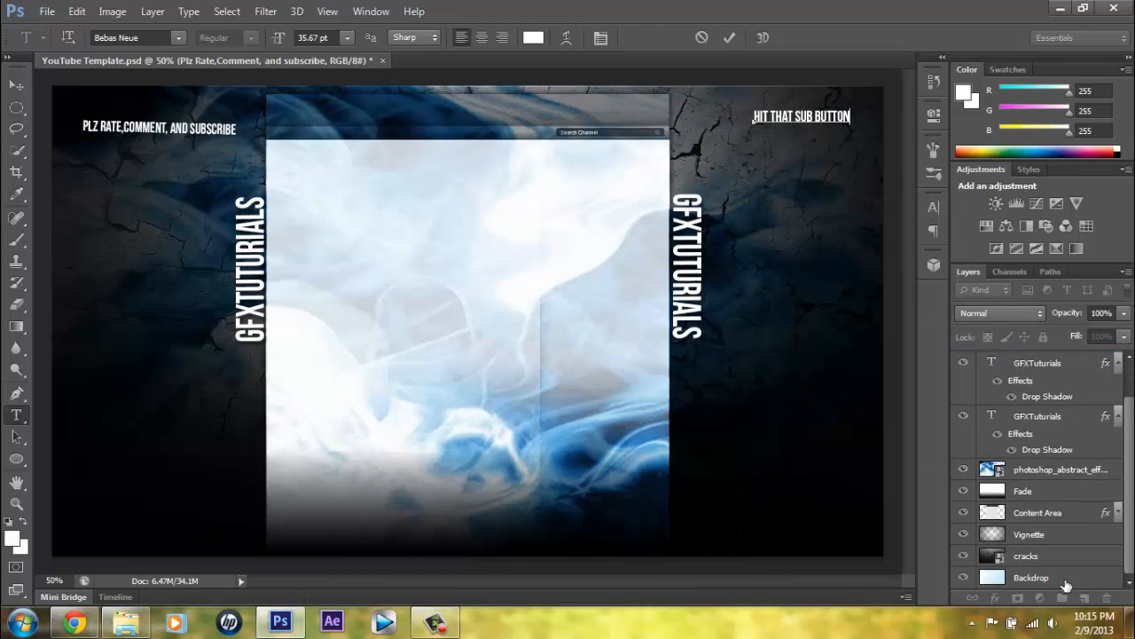
click(1089, 535)
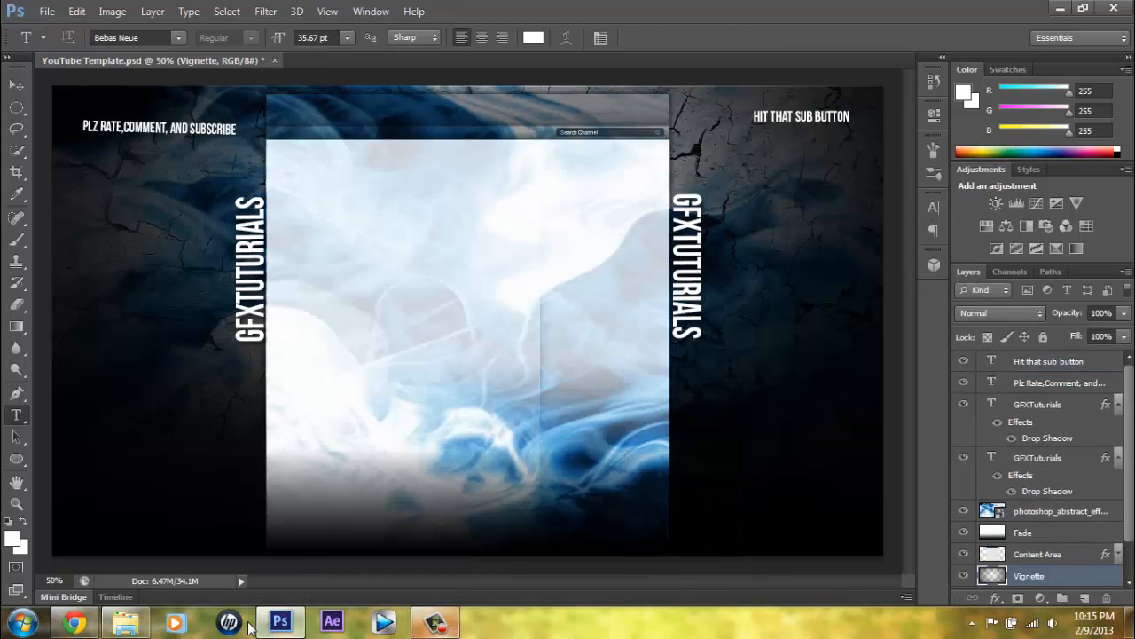
click(125, 623)
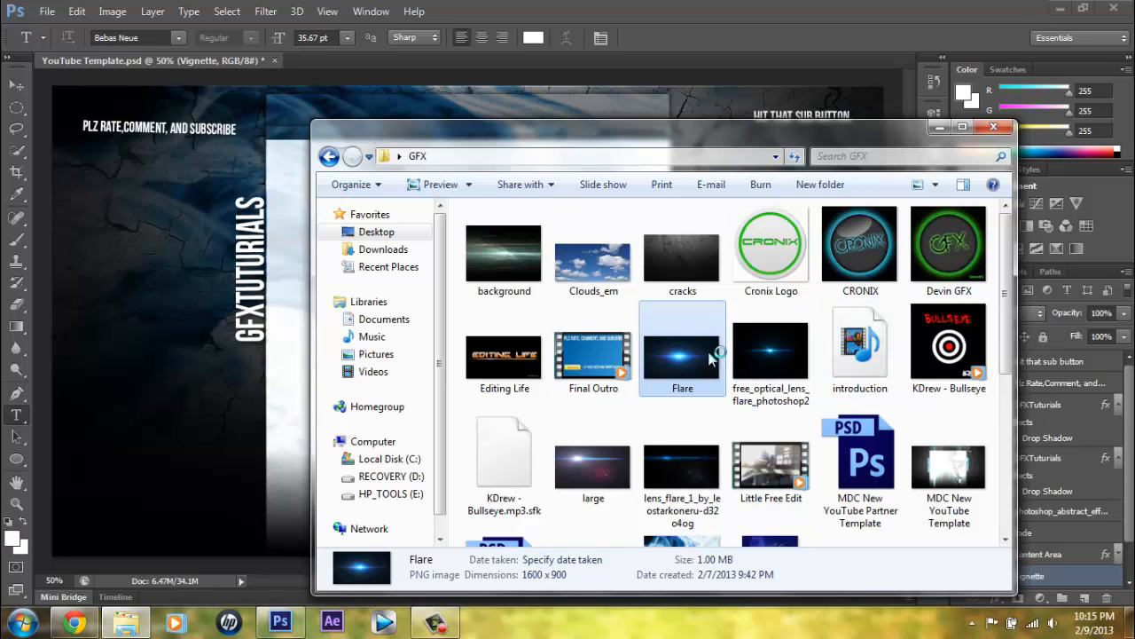
drag(679, 355, 247, 324)
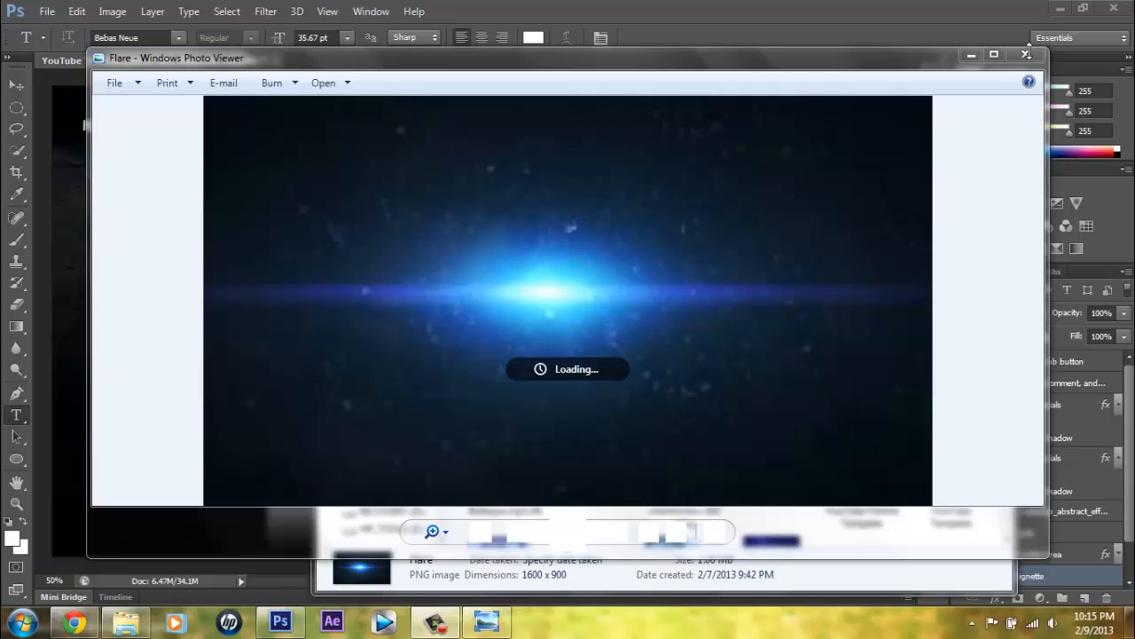
click(1027, 54)
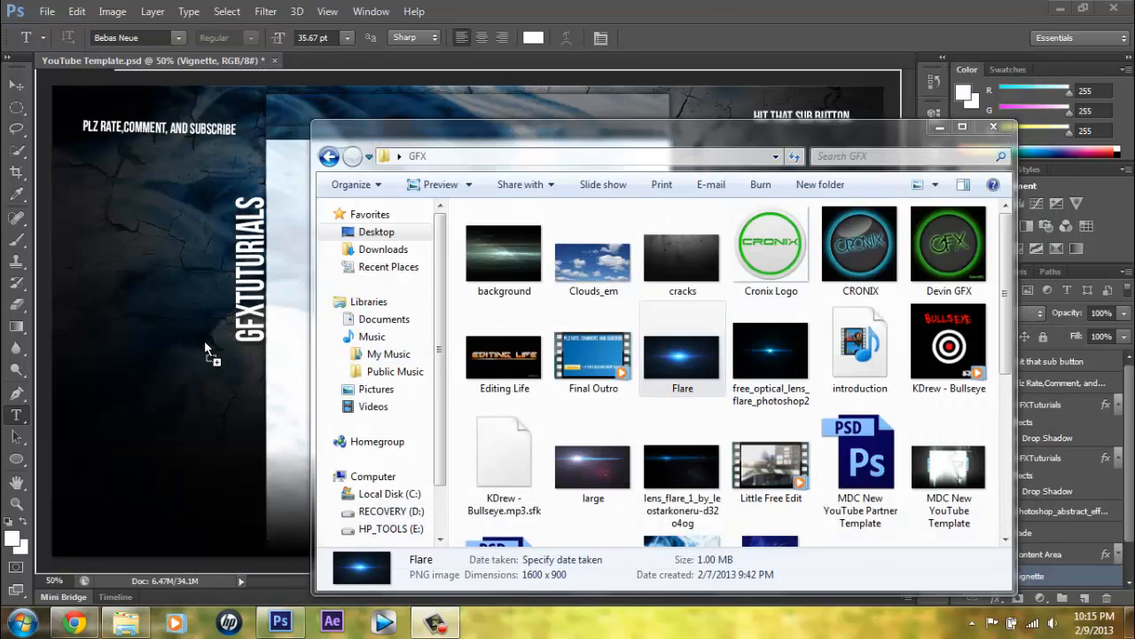
click(175, 332)
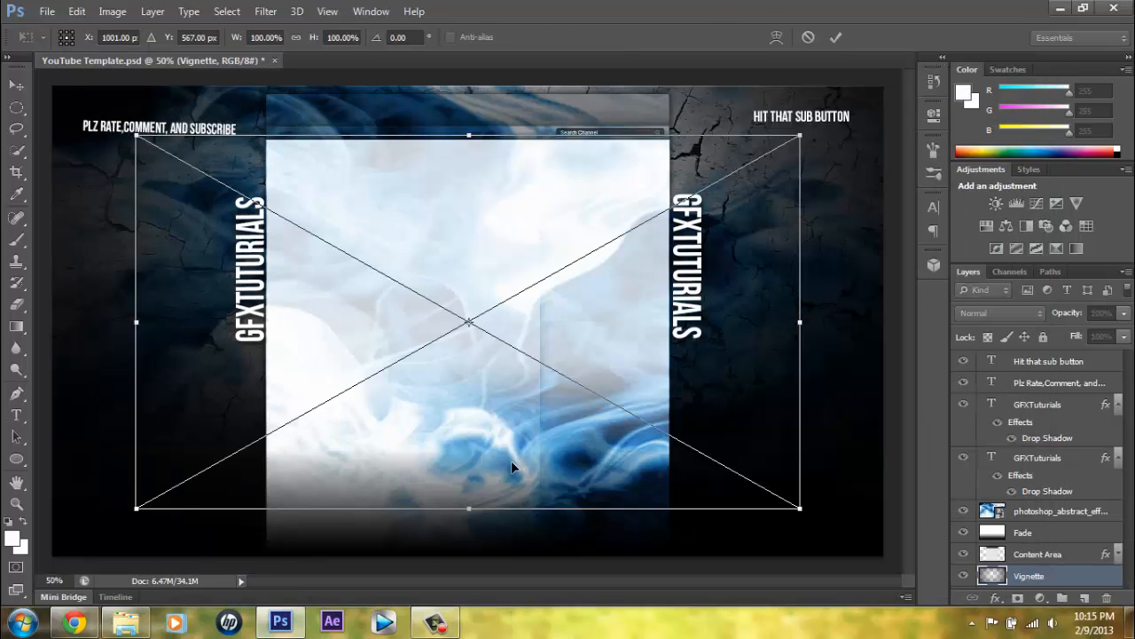
Scale the placed flare to about 35% by 34% and move it behind the "HIT THAT SUB BUTTON" text.
drag(734, 248, 817, 216)
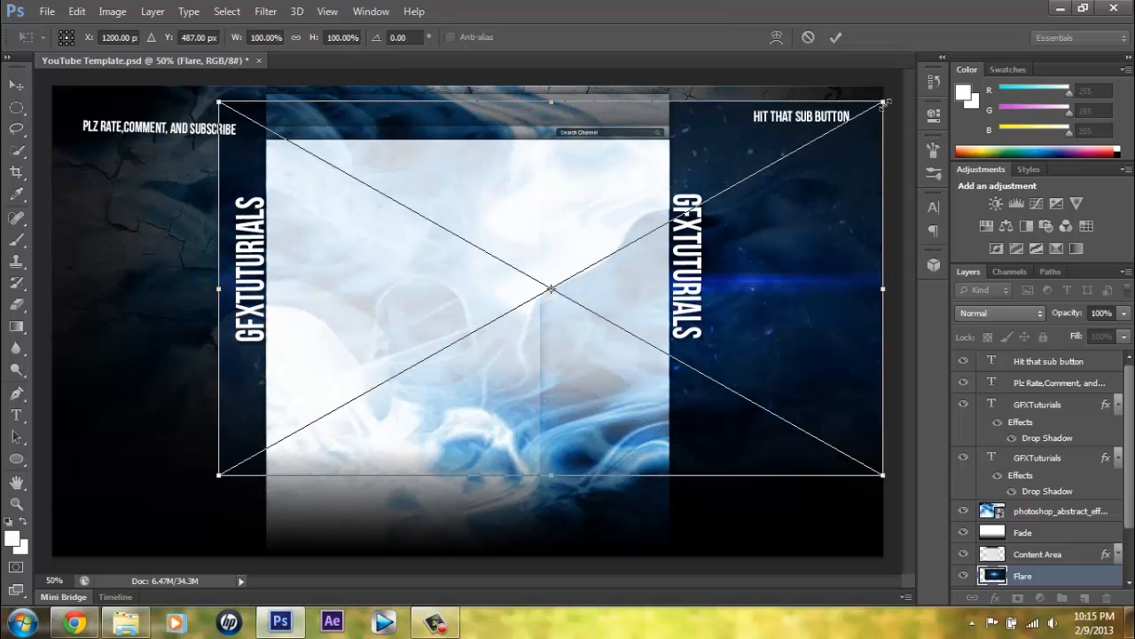
drag(884, 102, 544, 256)
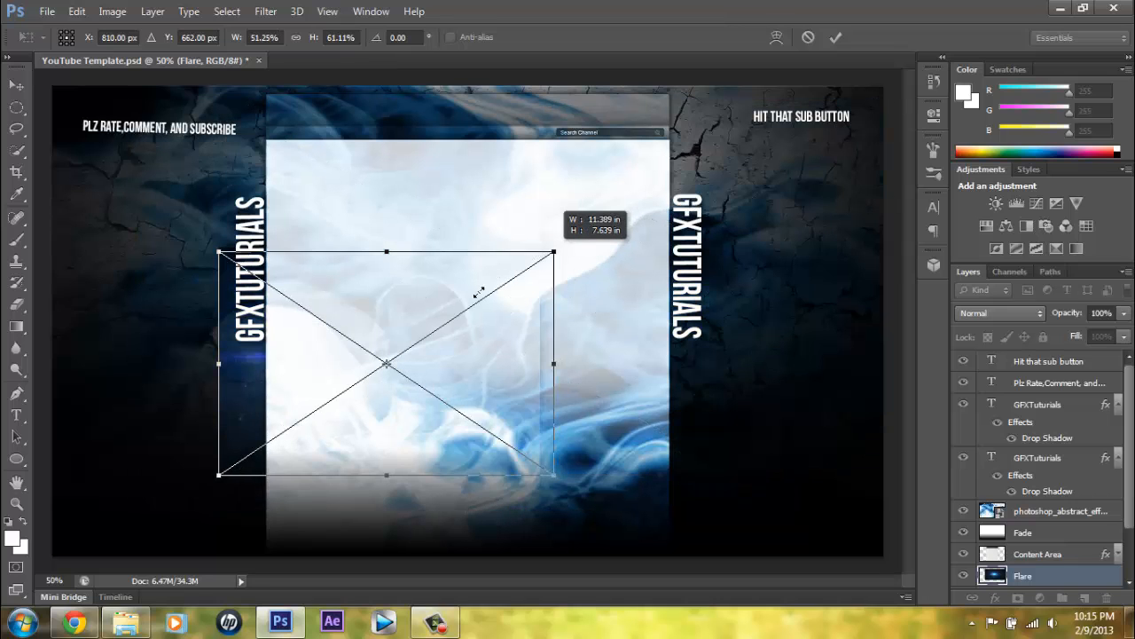
drag(478, 292, 453, 348)
drag(431, 409, 872, 154)
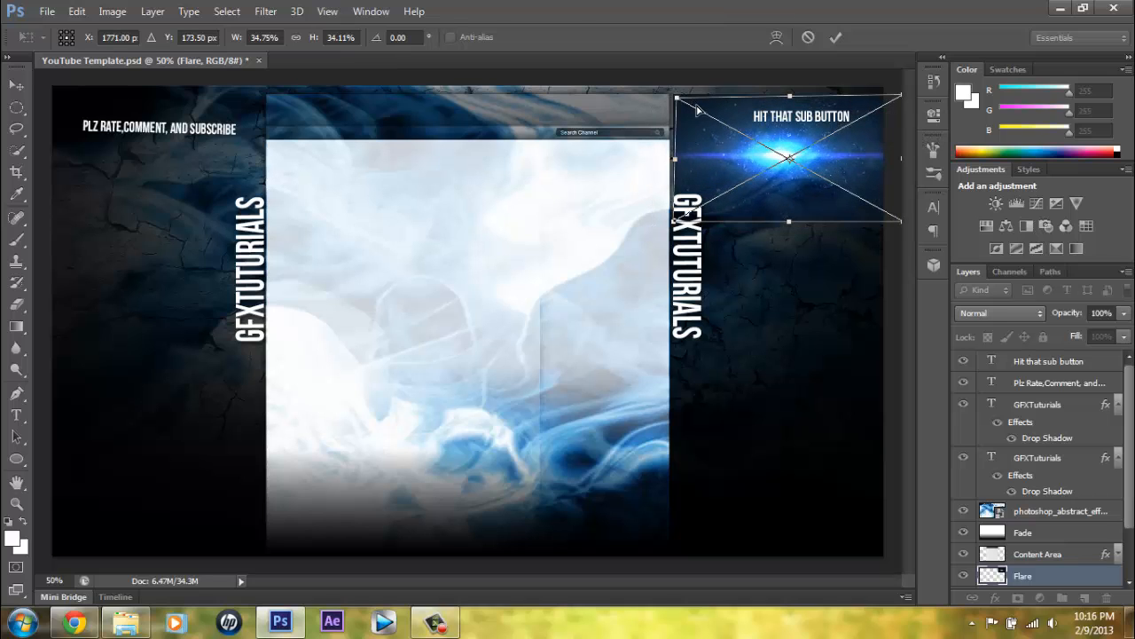
Distort the flare so its streak tilts upward to the right, enlarge it to about 42% by 45%, and commit the placement.
drag(676, 96, 716, 120)
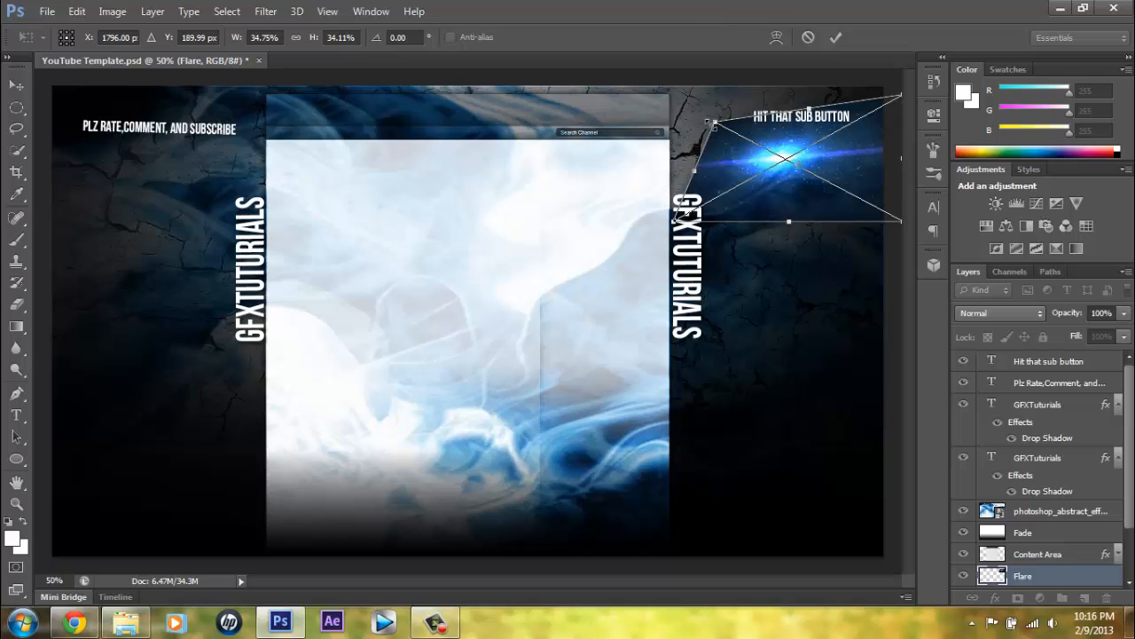
drag(715, 119, 690, 92)
right_click(806, 171)
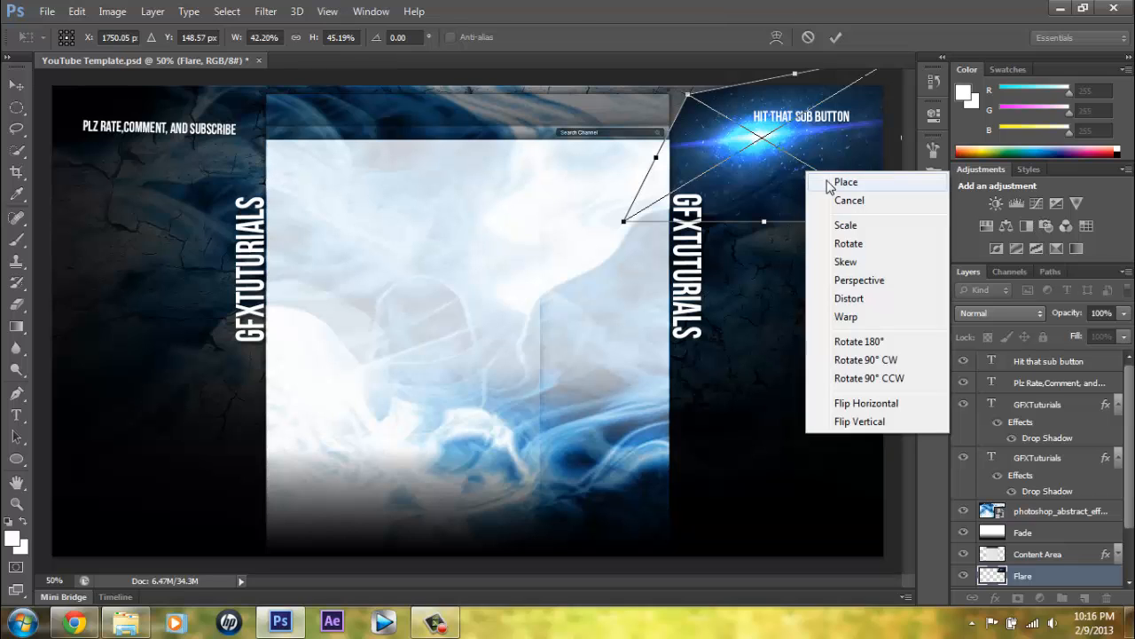
click(829, 185)
key(t)
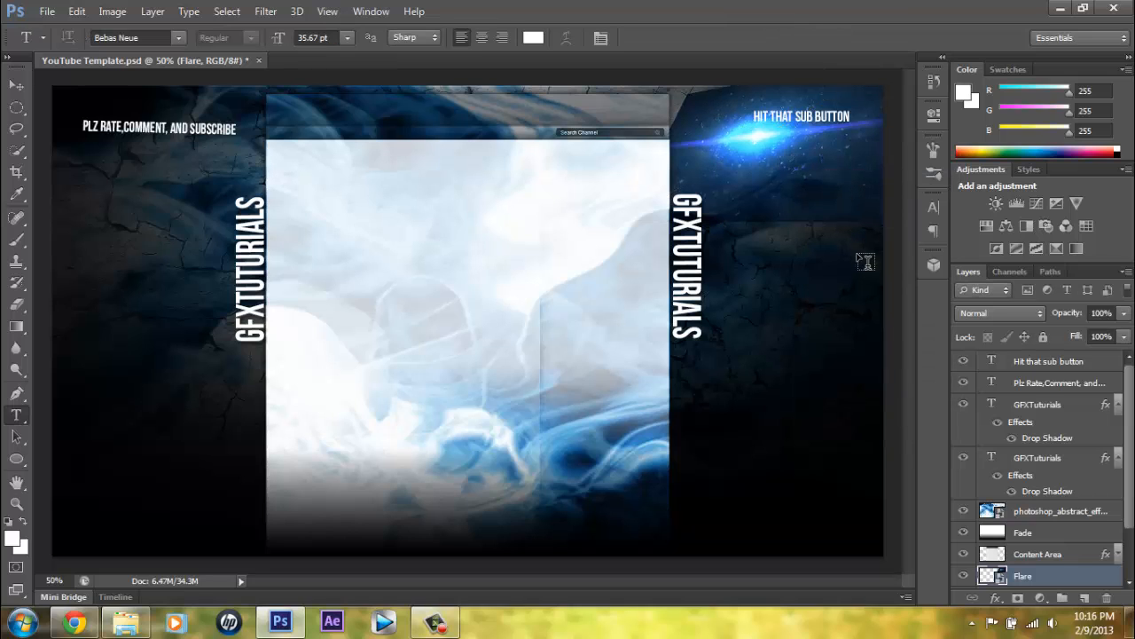
Set the Flare layer's blend mode to Lighten and center the flare just below the "HIT THAT SUB BUTTON" text.
click(1005, 291)
click(1039, 317)
click(1040, 316)
click(990, 208)
click(1024, 312)
click(997, 133)
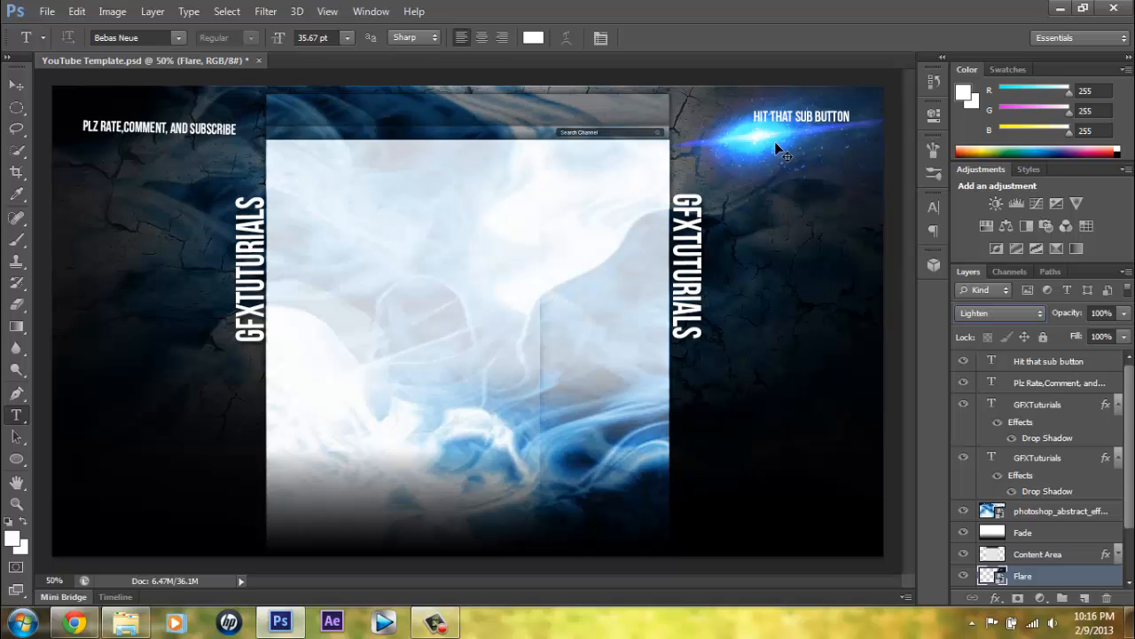
drag(767, 137, 802, 131)
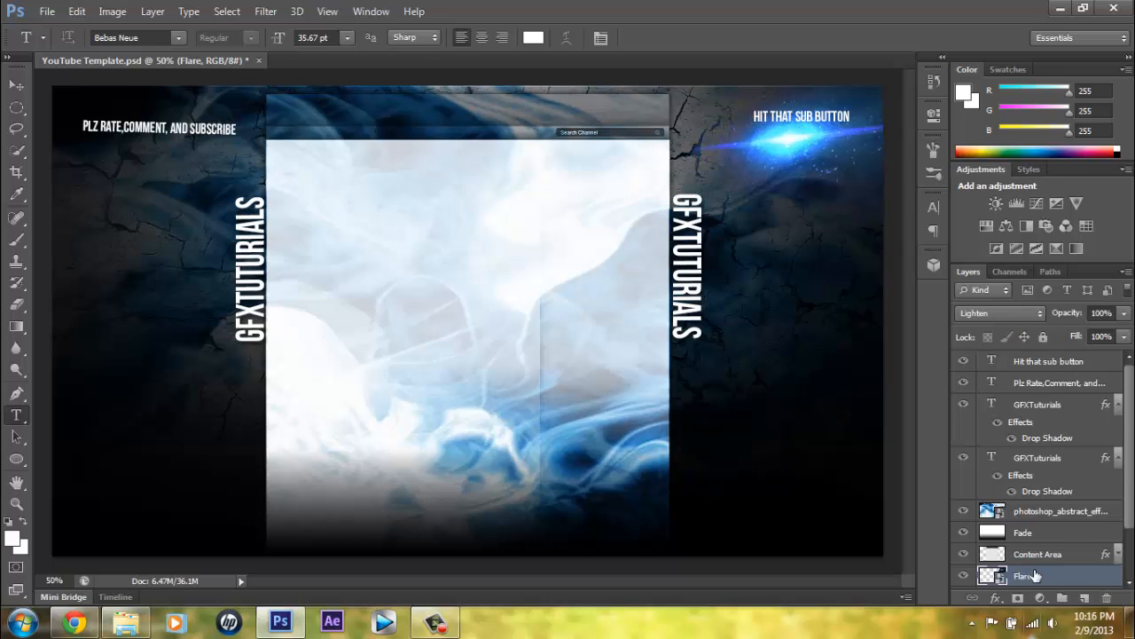
Rotate the "HIT THAT SUB BUTTON" text slightly counterclockwise to match the flare's tilt, and position it just above the streak.
click(1049, 365)
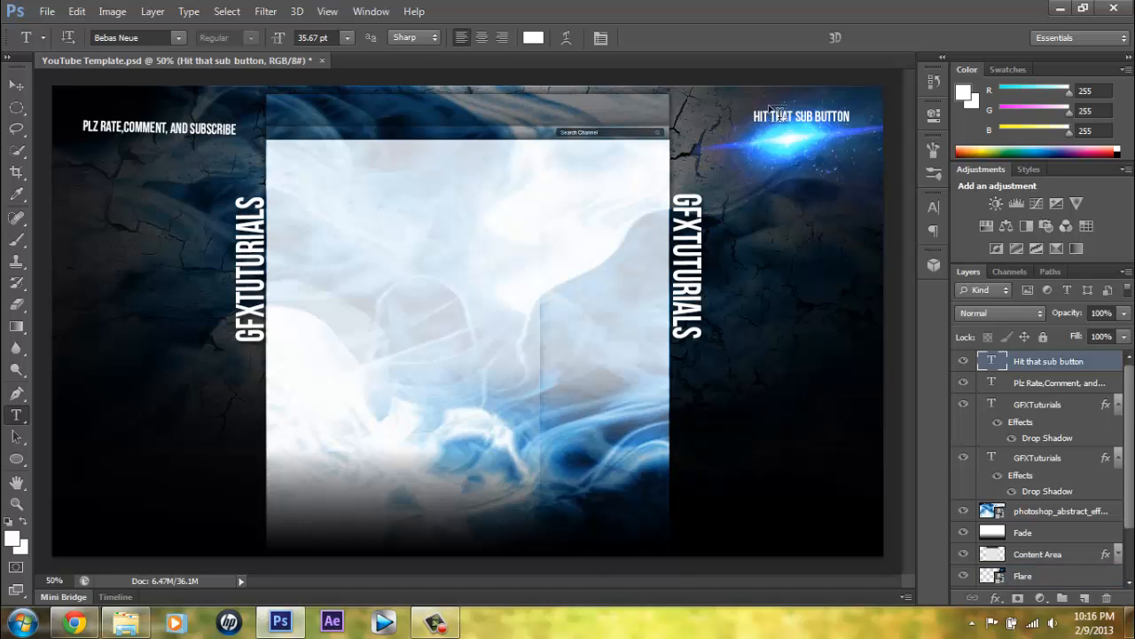
click(801, 117)
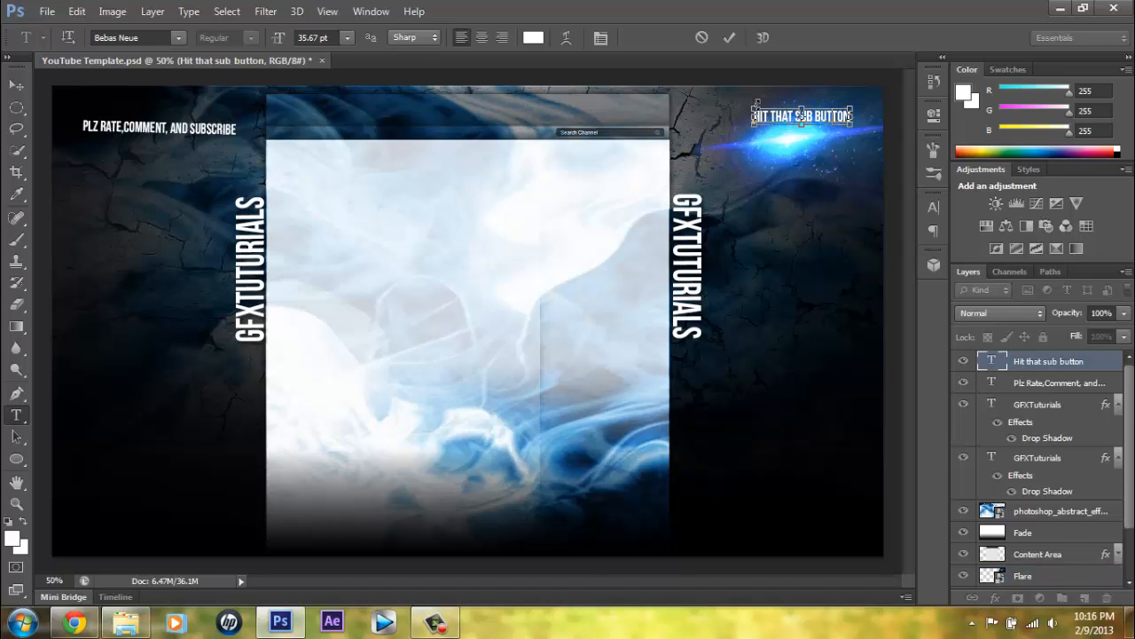
drag(745, 96, 780, 126)
key(Return)
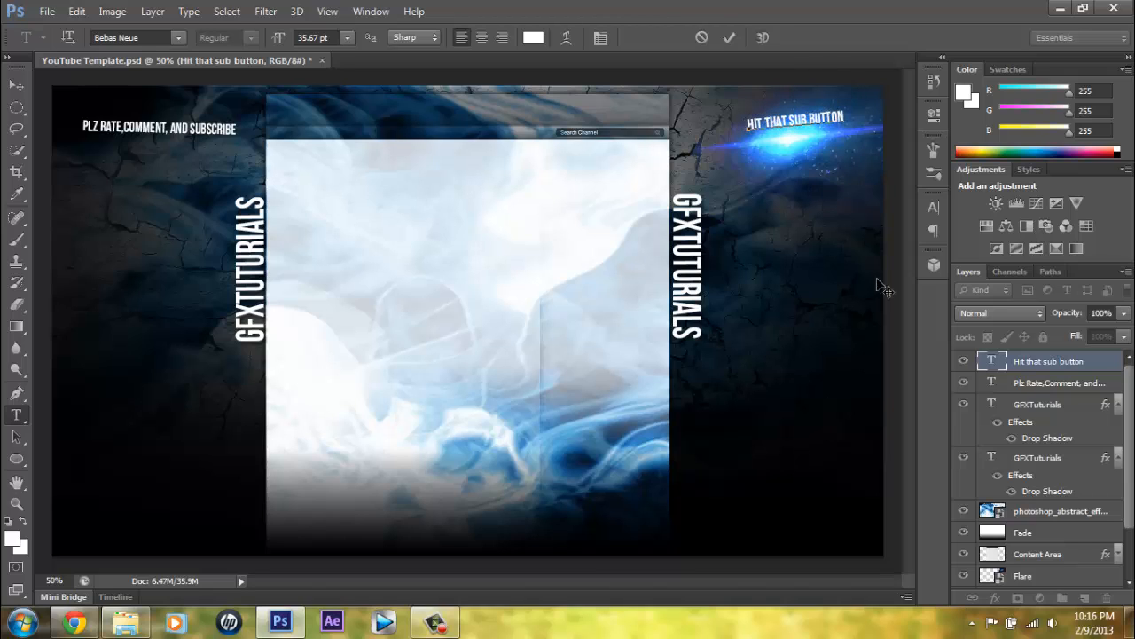
drag(781, 119, 769, 125)
key(Return)
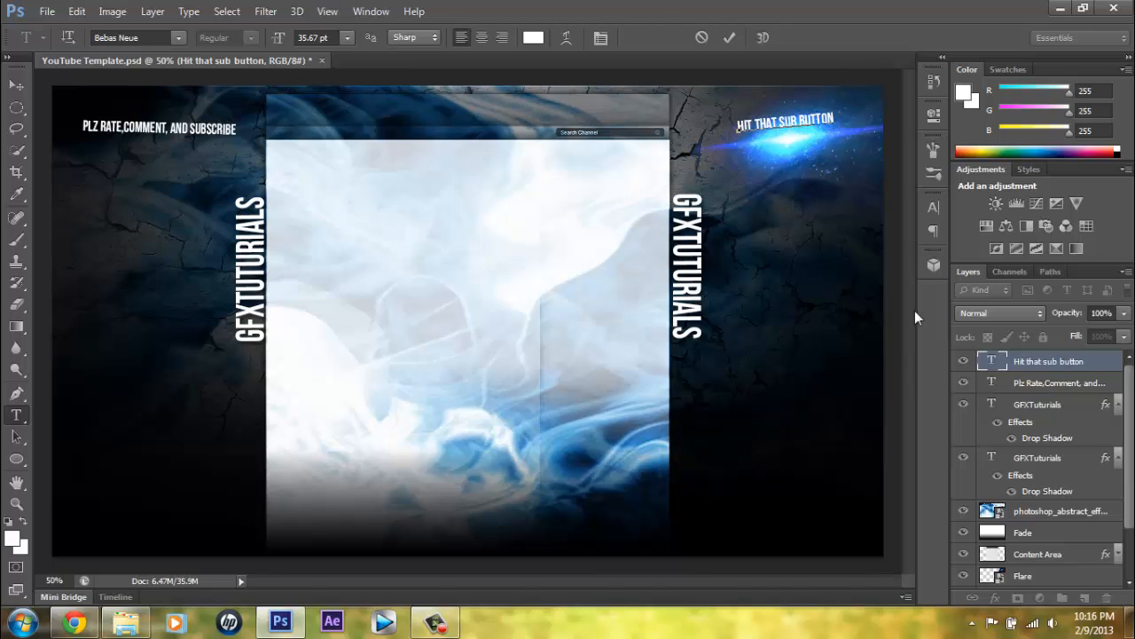
click(1033, 369)
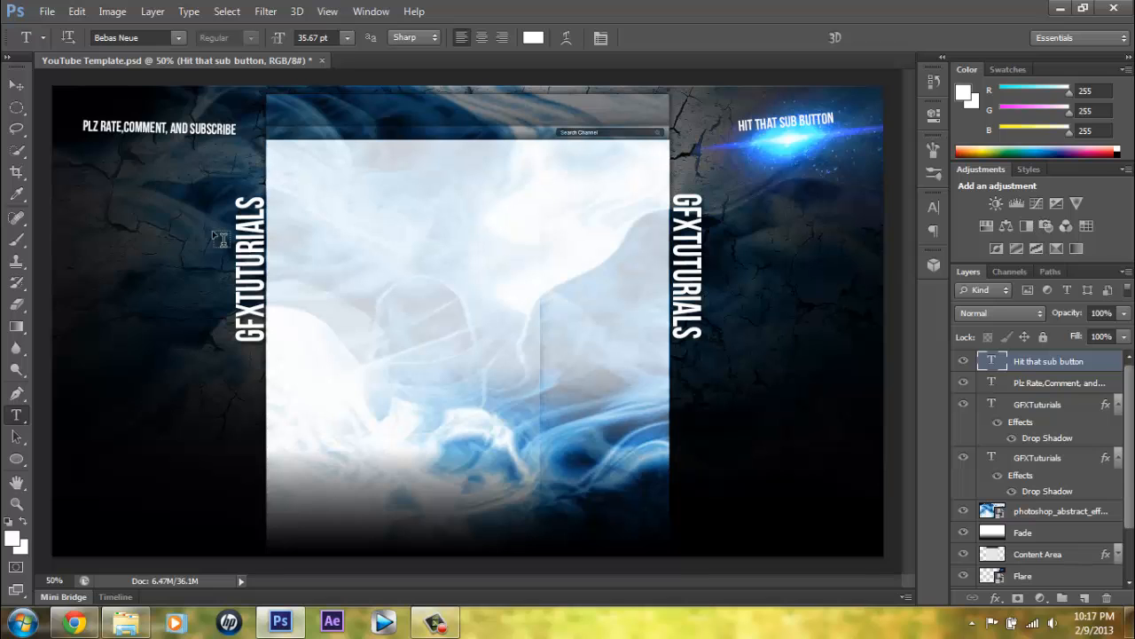
Look through the GFX folder for further images to use in the background.
click(143, 628)
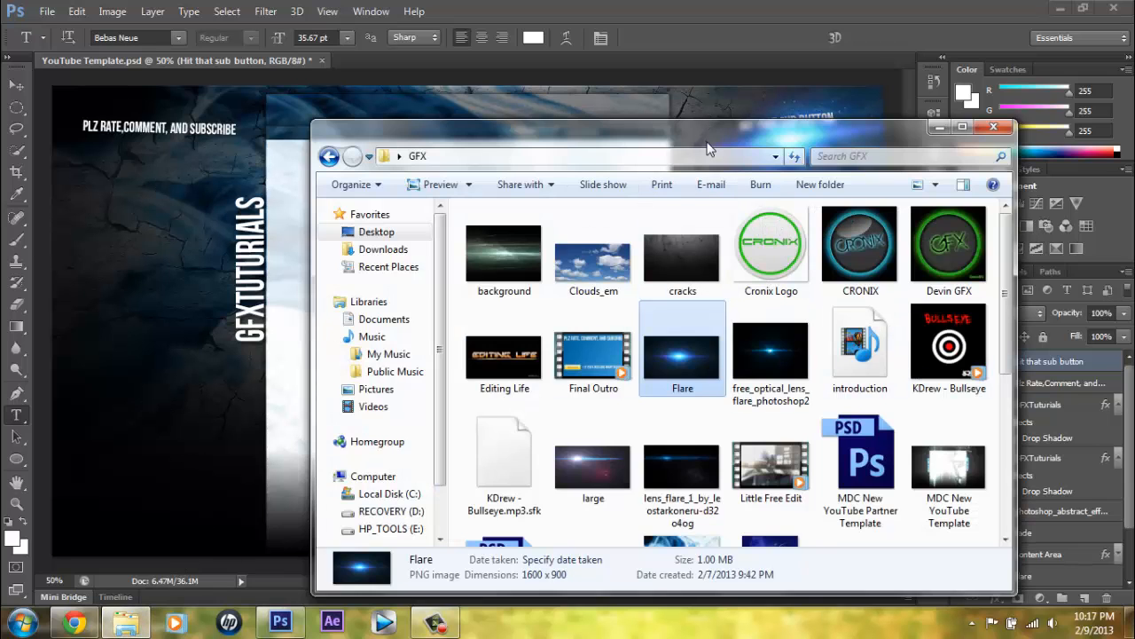
drag(713, 133, 760, 129)
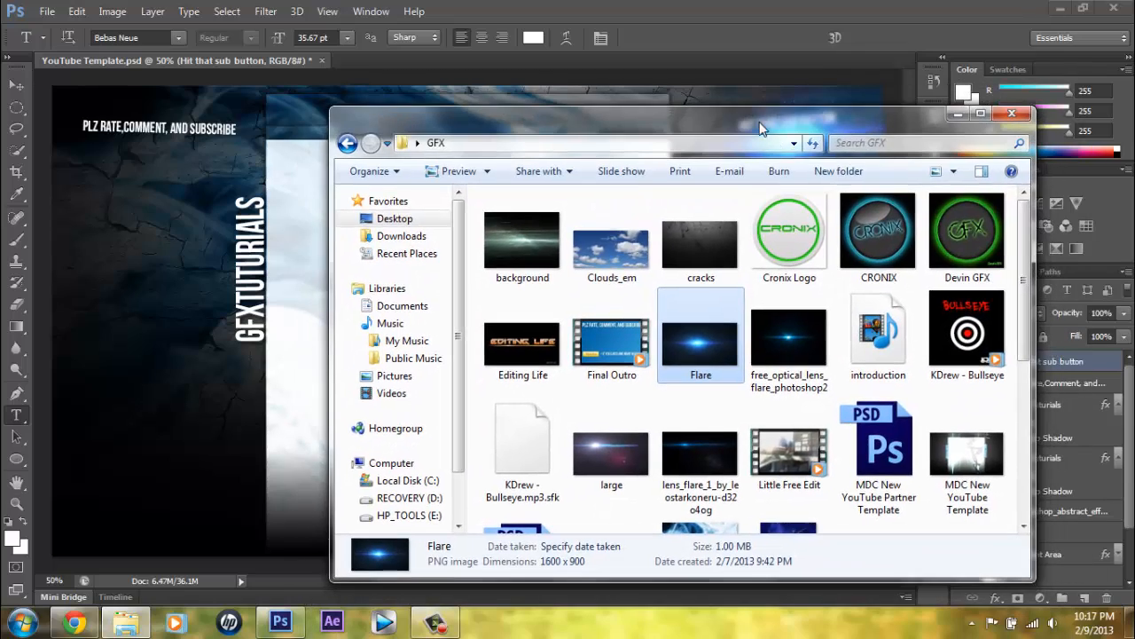
scroll(1019, 426, down, 3)
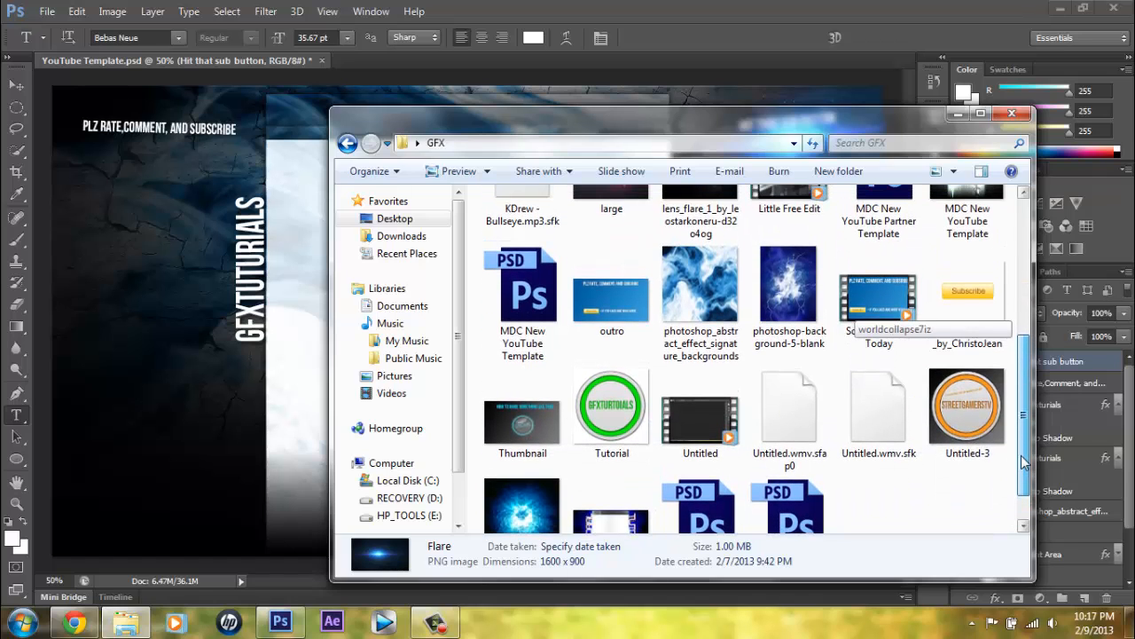
drag(1022, 467, 1038, 300)
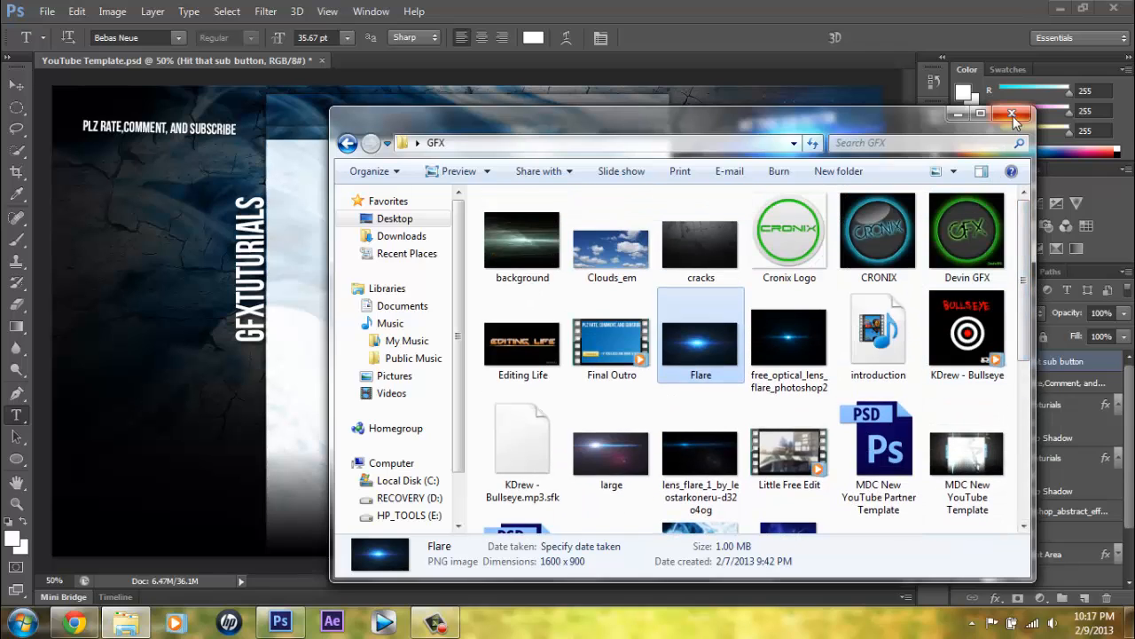
click(959, 115)
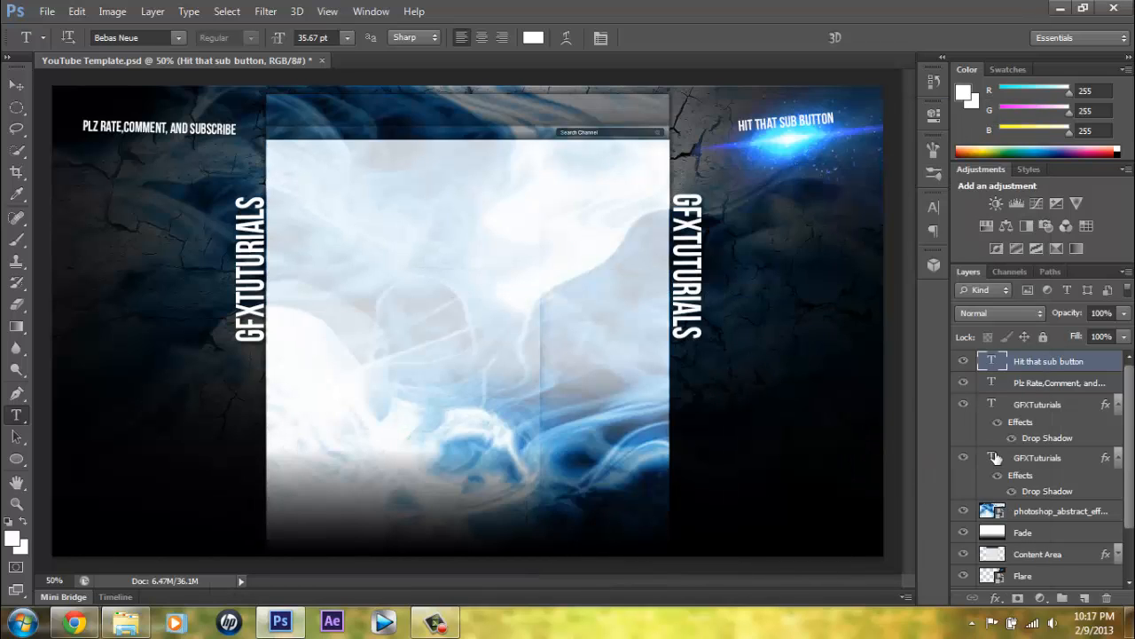
scroll(998, 459, down, 2)
click(1064, 467)
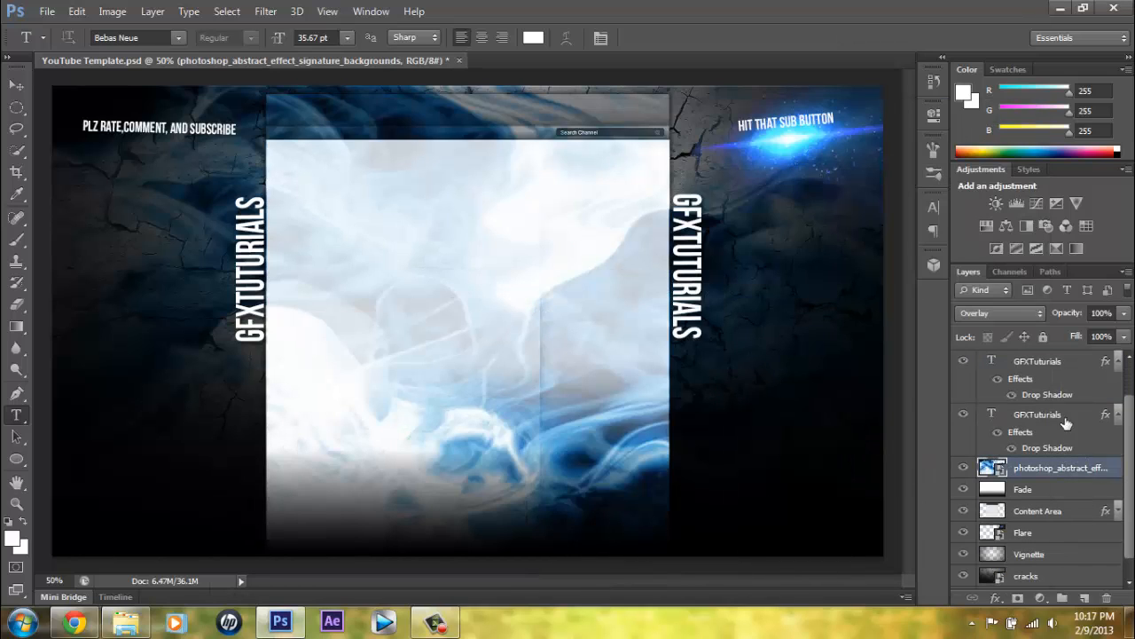
click(1003, 313)
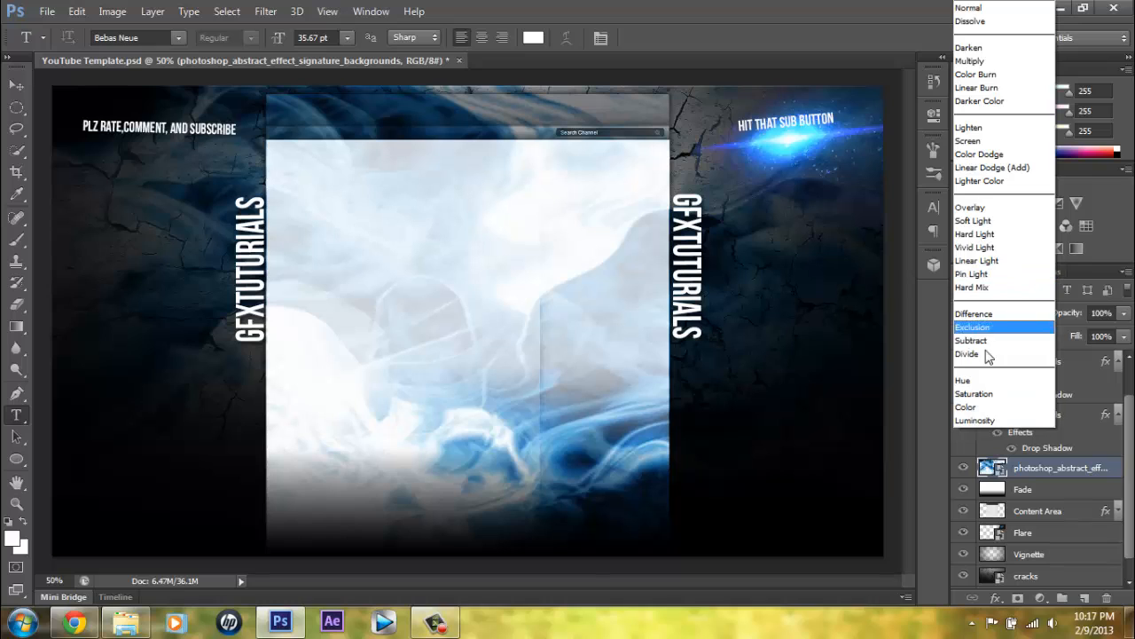
click(927, 383)
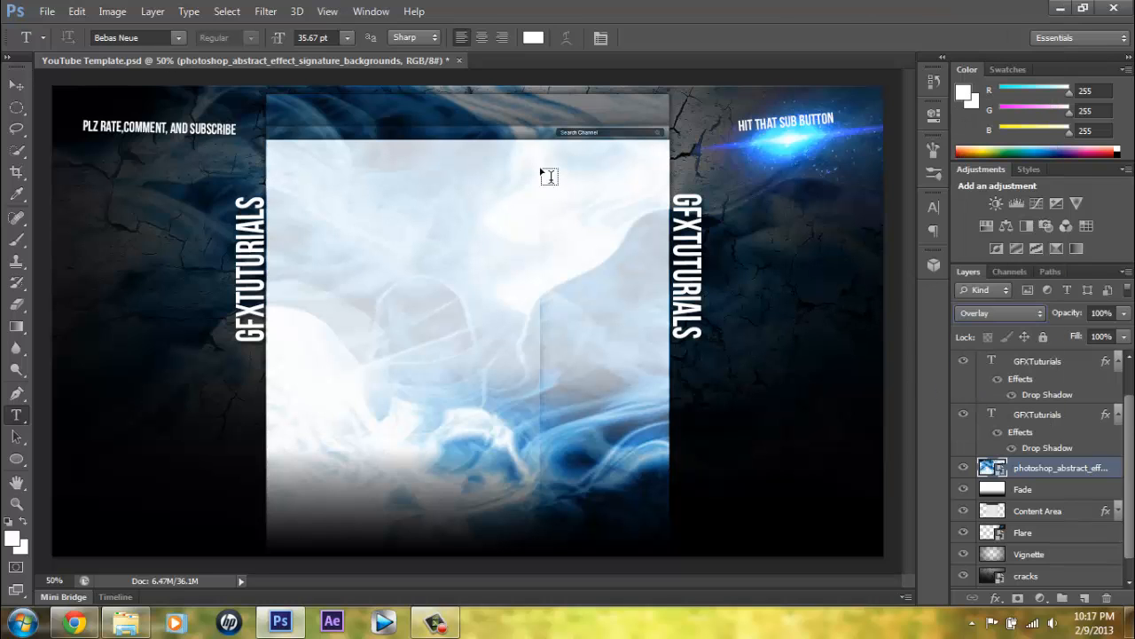